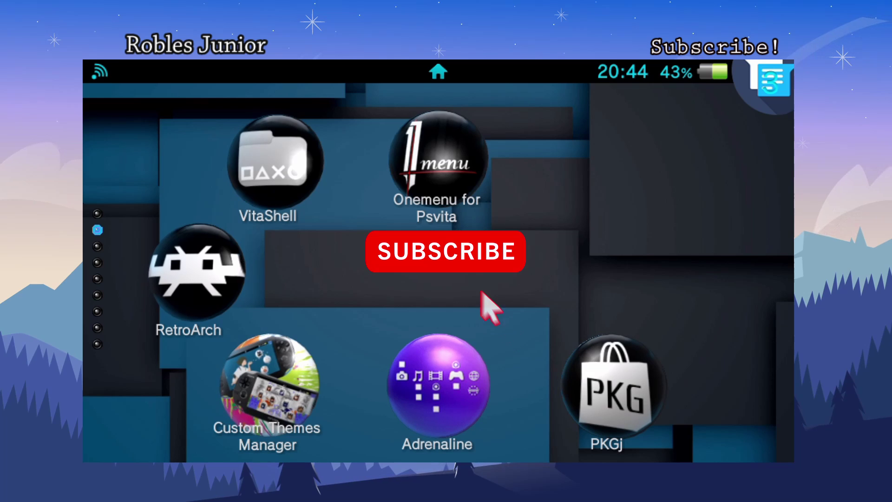
Launch ONEMenu for PSVita from its LiveArea bubble.
left_click(438, 158)
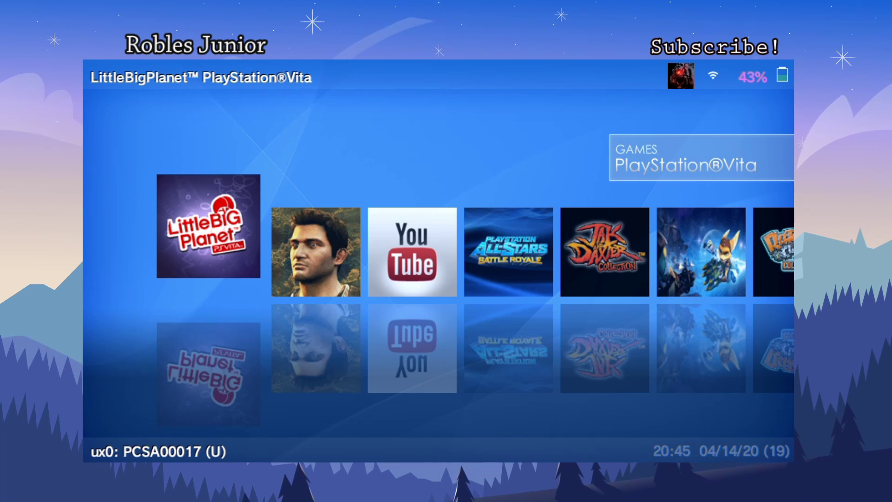
Browse the HOMEBREWS and Adrenaline Bubbles categories in ONEMenu's XMB layout.
key("Down")
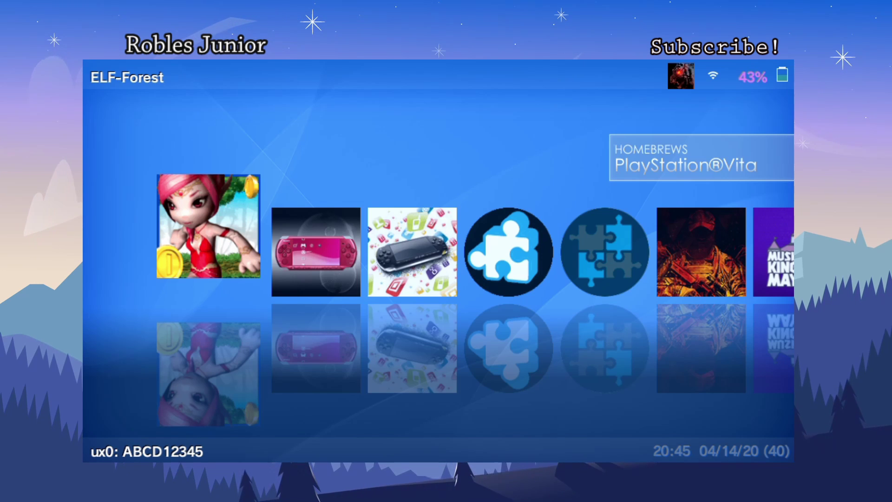
key("Right")
key("Right")
key("Right")
key("Right")
key("Right")
key("Right")
key("Right")
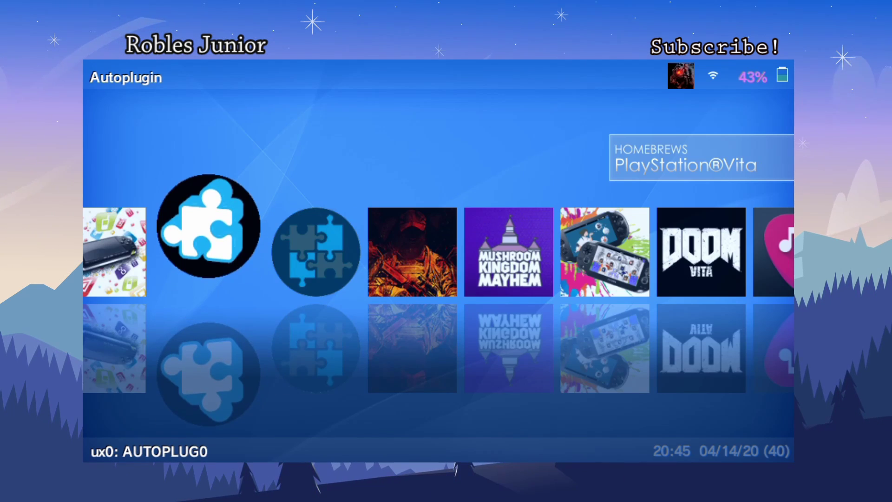
key("Right")
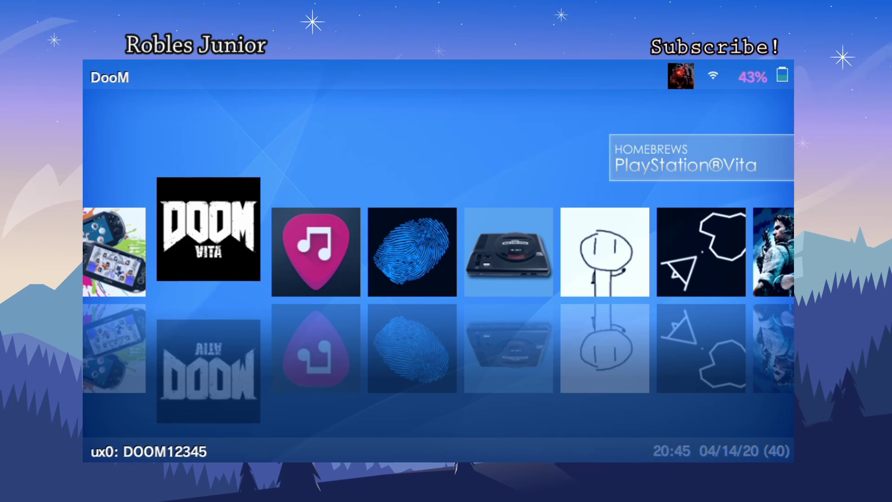
key("Left")
key("Left")
key("Left")
key("Down")
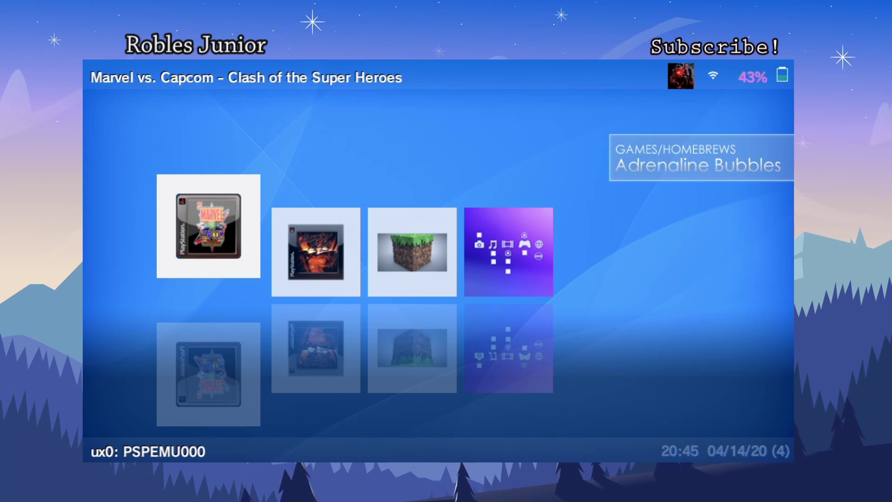
key("Right")
key("Right")
key("Right")
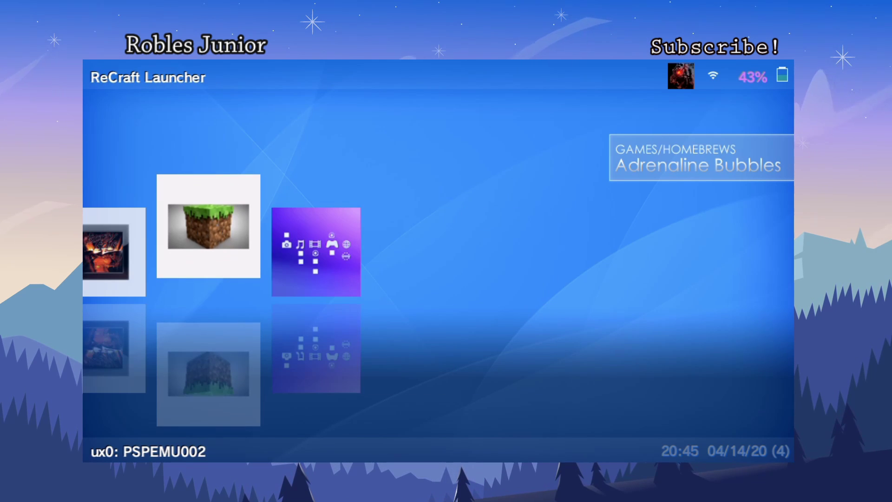
key("Left")
key("Left")
key("Left")
Cycle back to the PlayStation®Vita games category, then exit ONEMenu to the home screen.
key("Down")
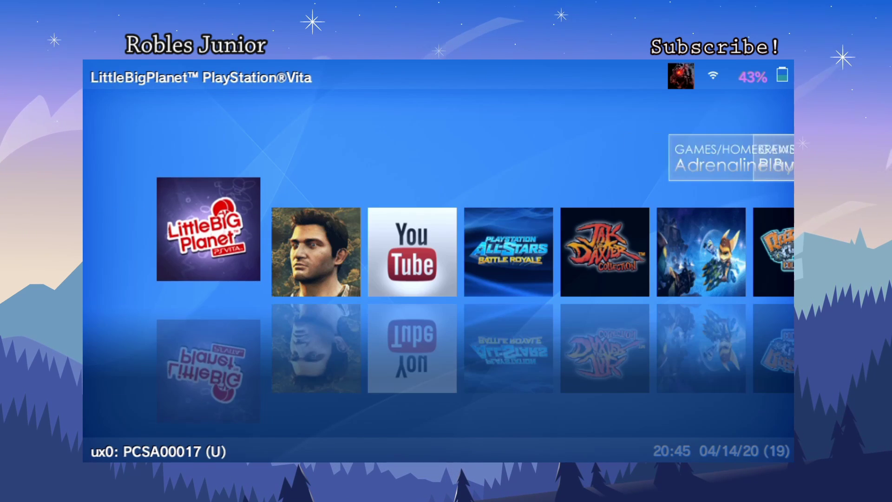
key("Down")
key("Up")
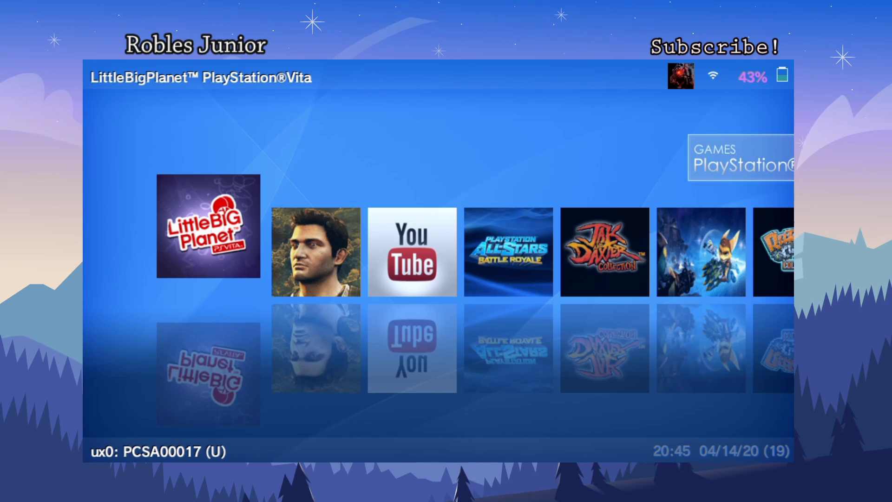
key("Up")
key("Down")
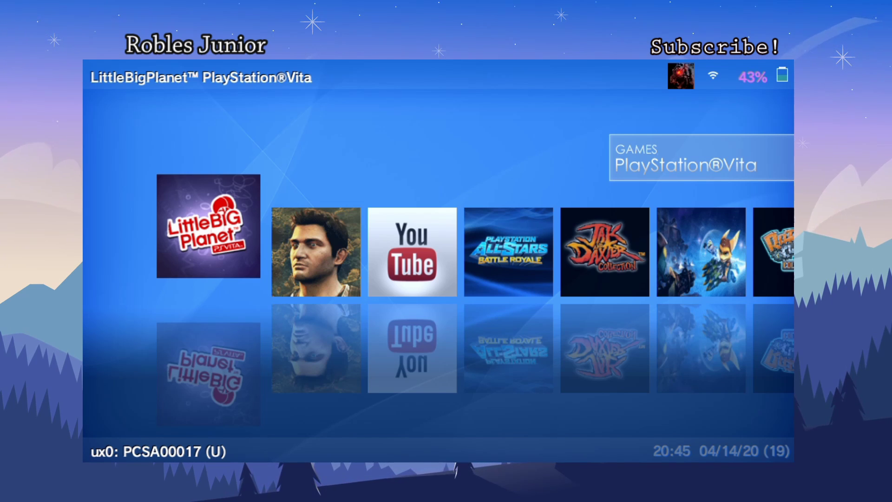
key("Escape")
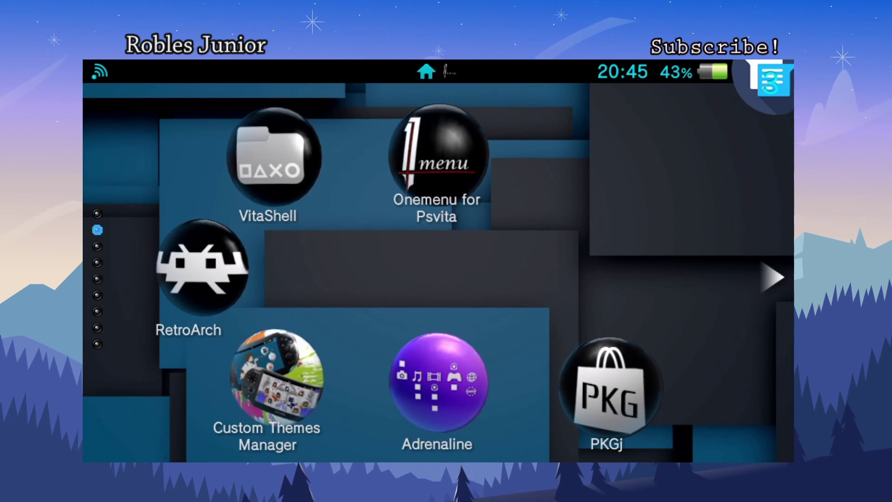
Launch VitaShell and back out of the vpk folder to the partition list.
key("Return")
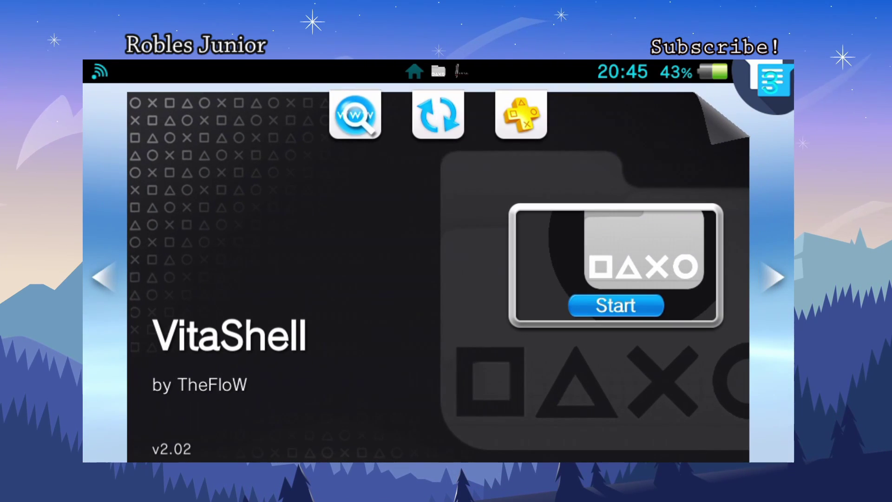
key("Return")
key("Return")
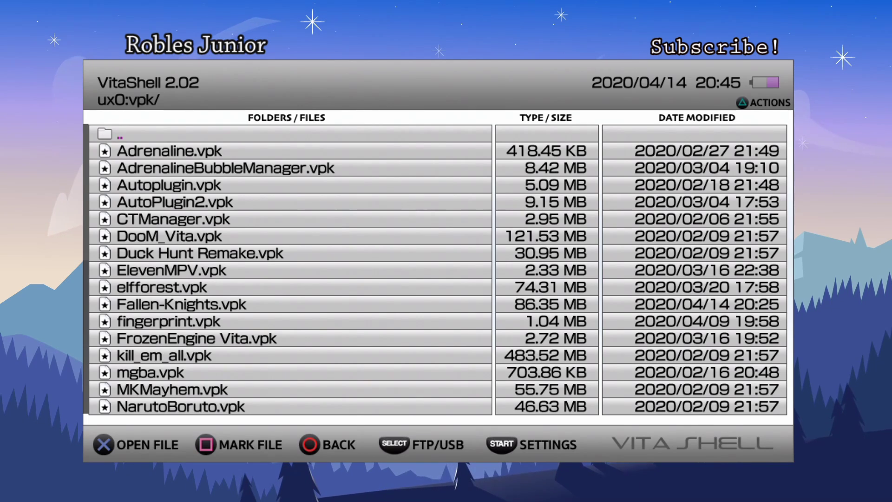
key("Escape")
key("Escape")
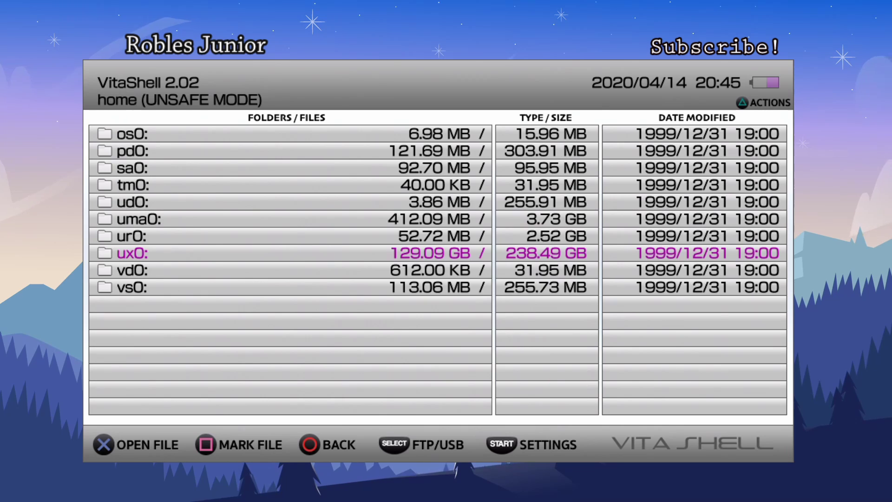
Set VitaShell's SELECT shortcut to FTP and start the FTP server on port 1337.
key("Return")
key("Down")
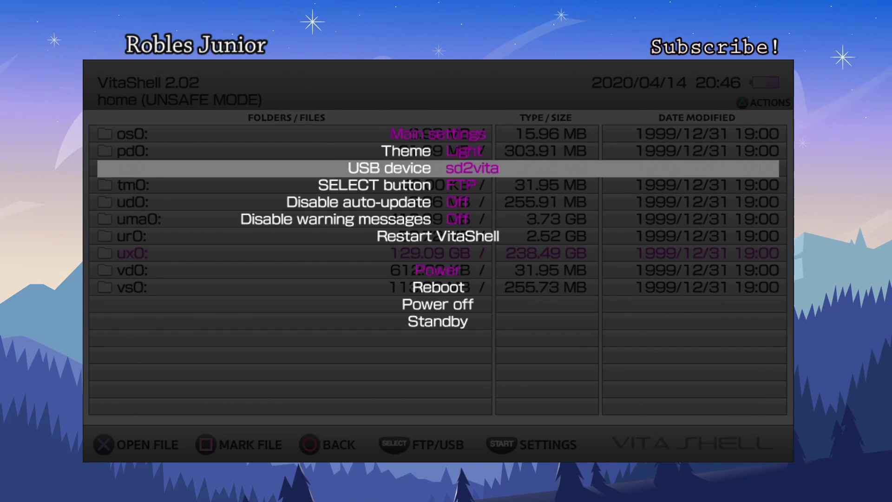
key("Down")
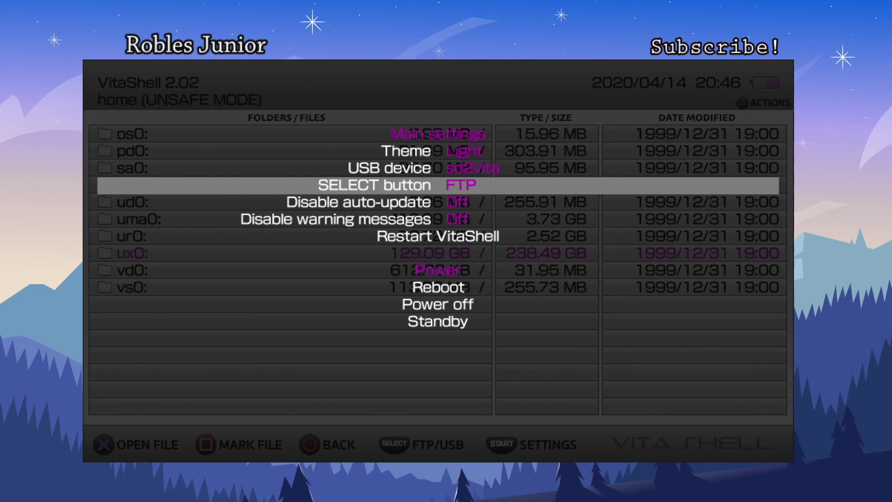
key("Return")
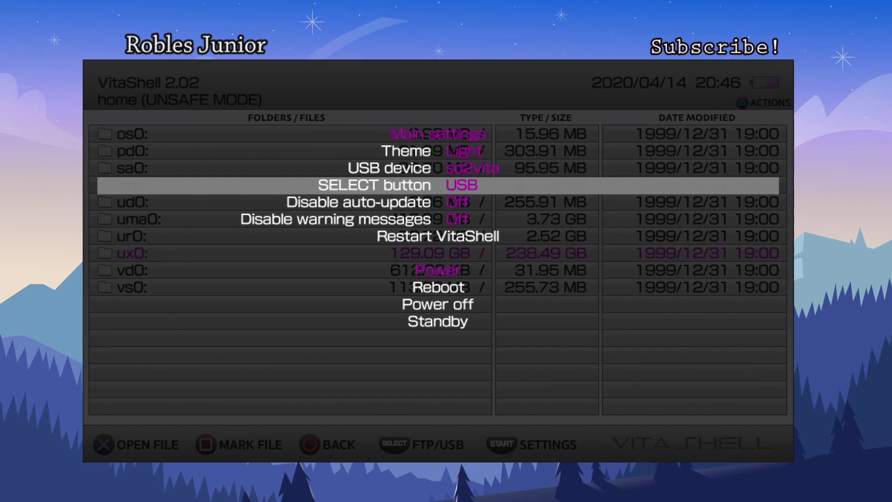
key("Return")
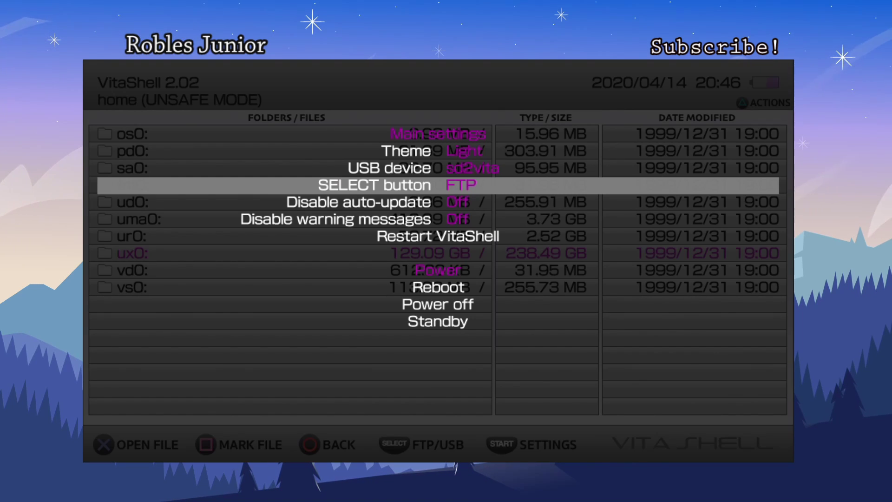
key("Escape")
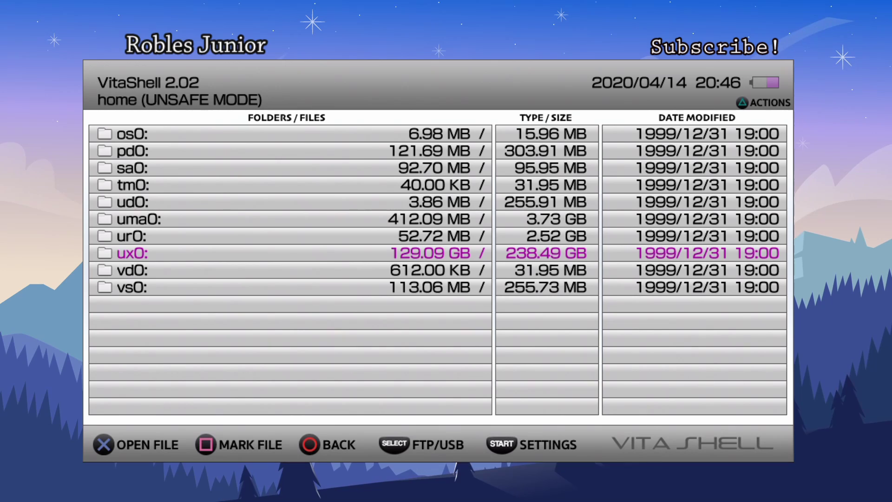
key("shift")
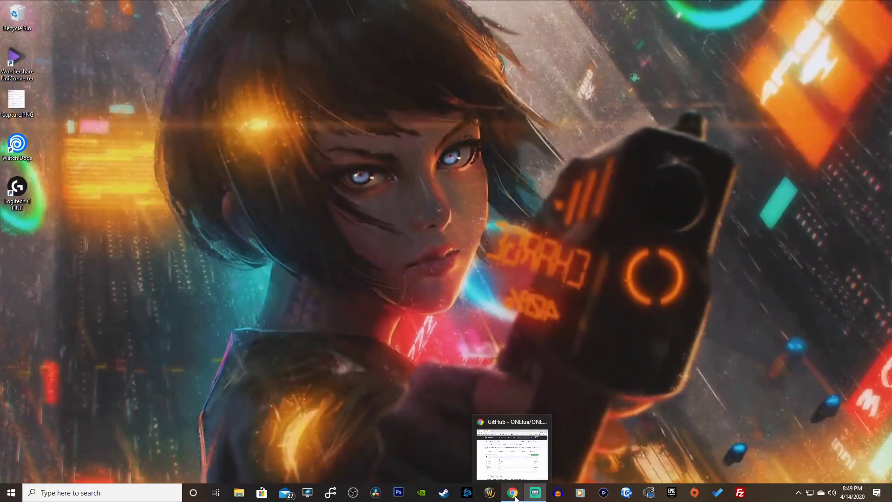
Bring up the ONEMenu-for-PSVita GitHub page in Chrome and skim the README feature list.
left_click(513, 494)
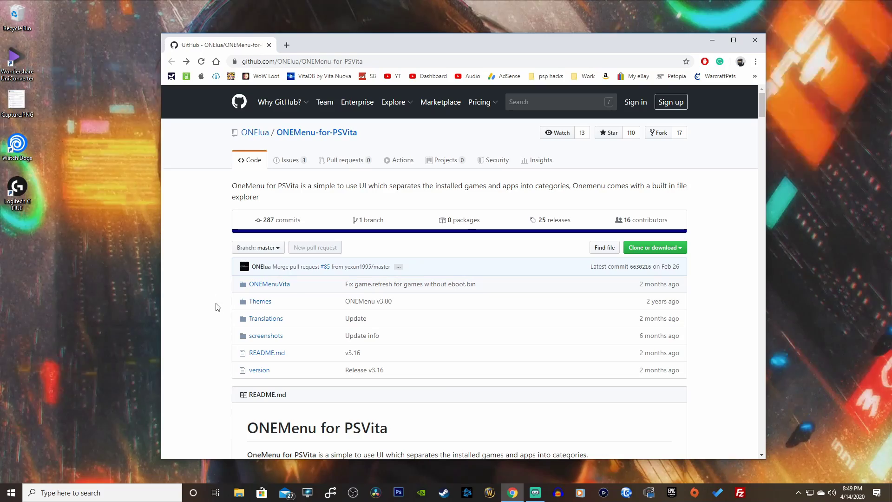
scroll(216, 319, "down", 2)
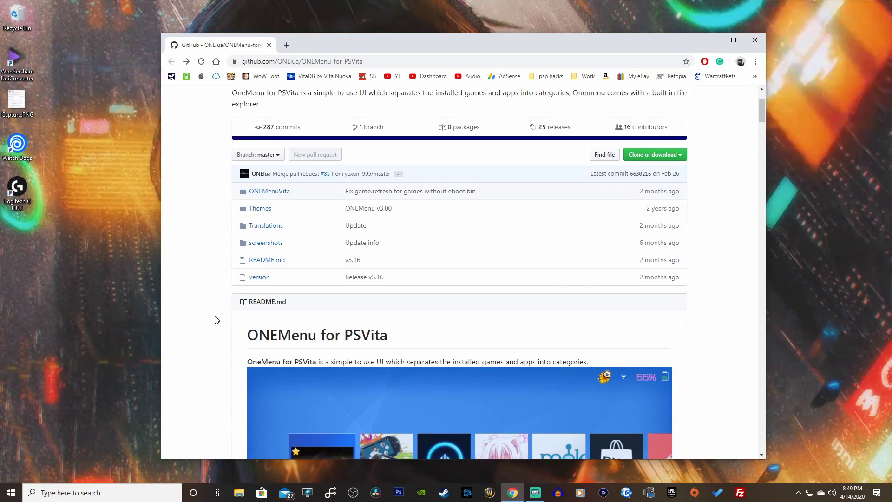
scroll(216, 319, "down", 8)
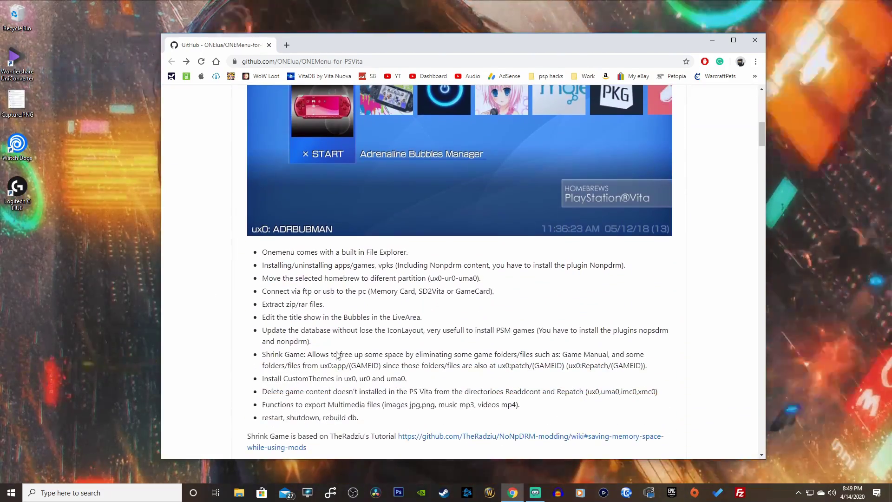
left_click_drag(410, 417, 250, 256)
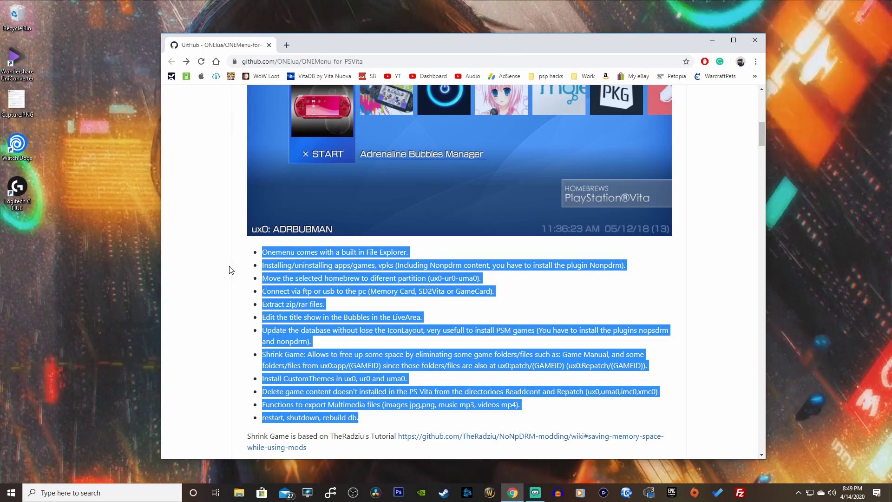
scroll(231, 270, "down", 2)
left_click(336, 275)
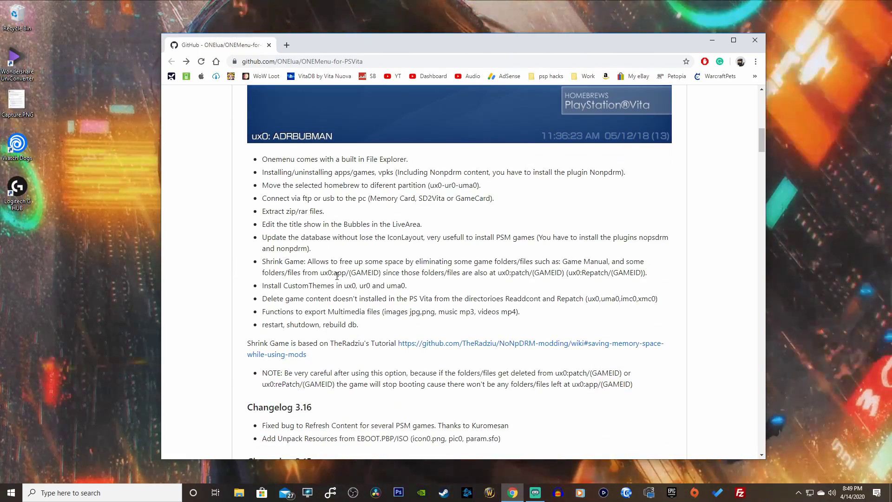
Go to the repository's releases page to get the v3.16 ONEMenuVita.vpk.
scroll(336, 275, "down", 5)
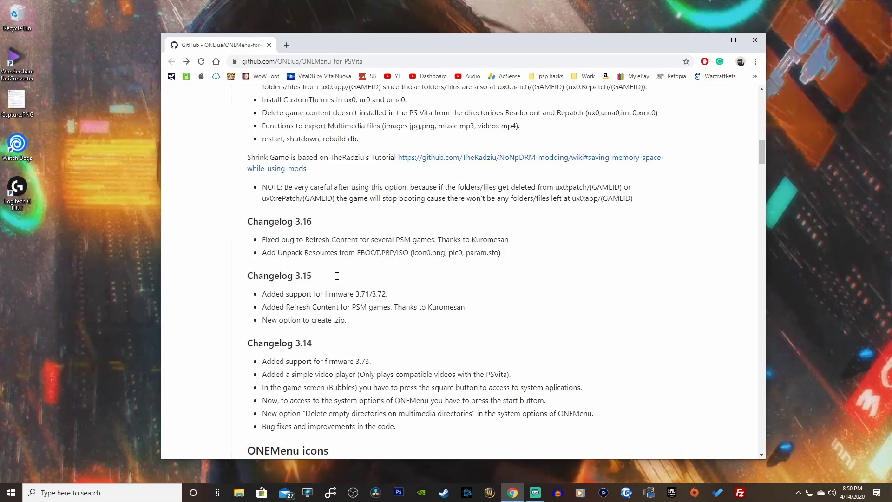
scroll(336, 276, "up", 14)
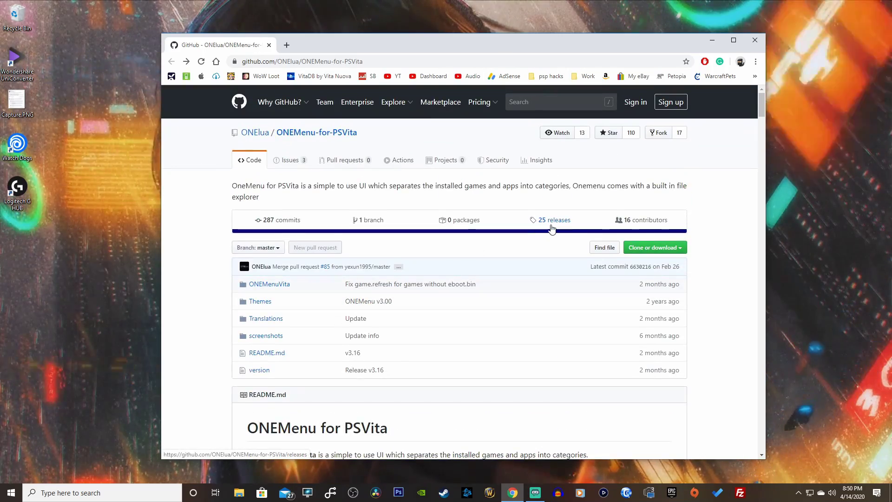
left_click(552, 220)
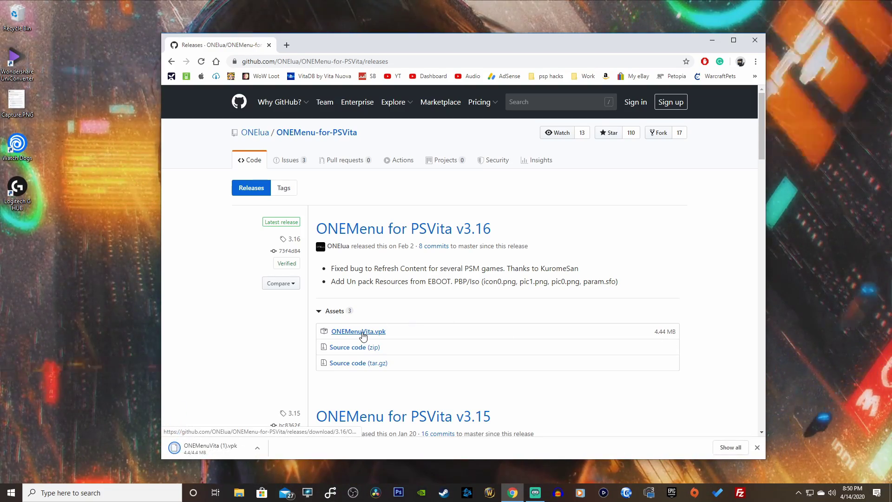
Show the downloaded ONEMenuVita (1).vpk in its Downloads folder, moved to the right side.
left_click(257, 447)
left_click(274, 414)
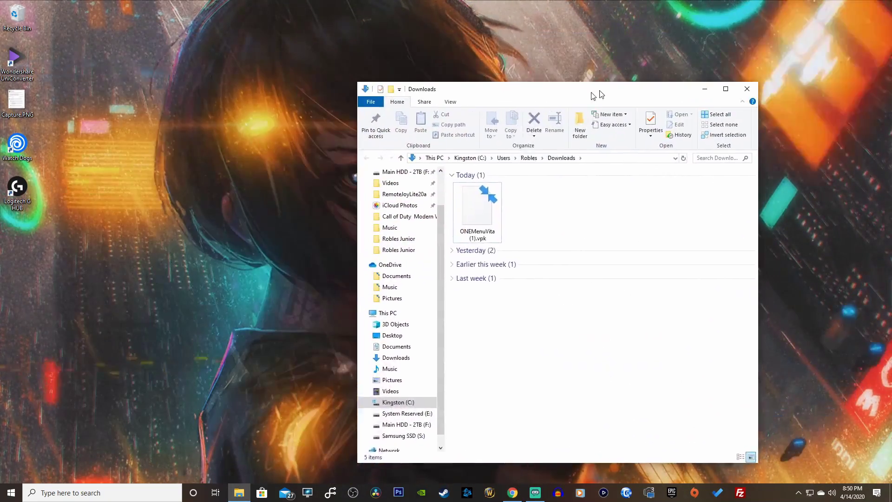
left_click_drag(598, 90, 711, 56)
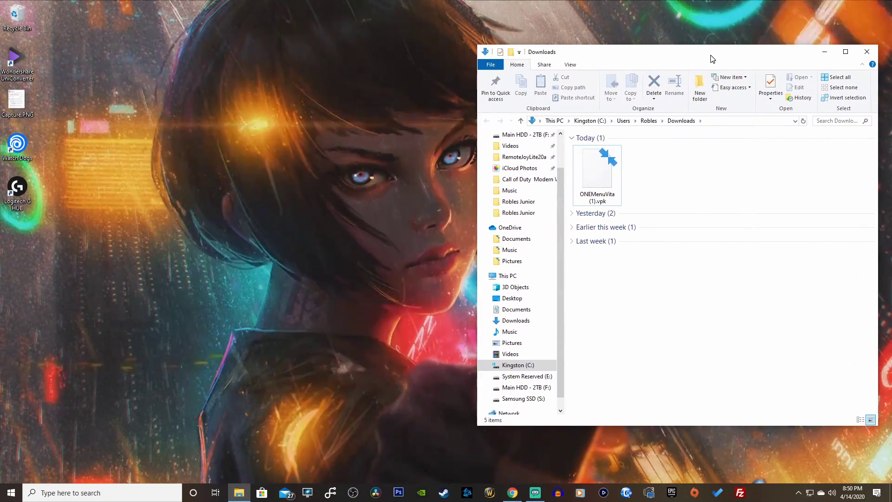
Launch FileZilla, connect to ftp://10.0.0.166:1337 and open the Vita's ux0:/vpk folder.
left_click(740, 492)
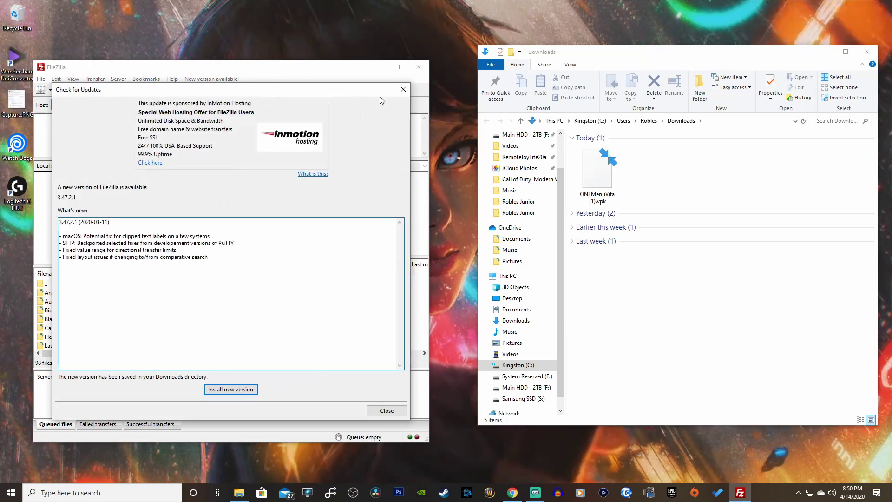
left_click(389, 408)
left_click(366, 105)
left_click(400, 139)
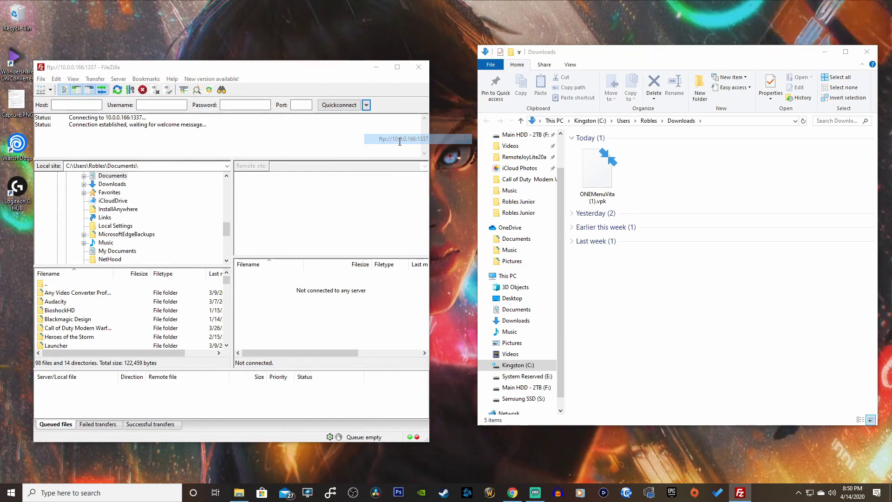
left_click(262, 294)
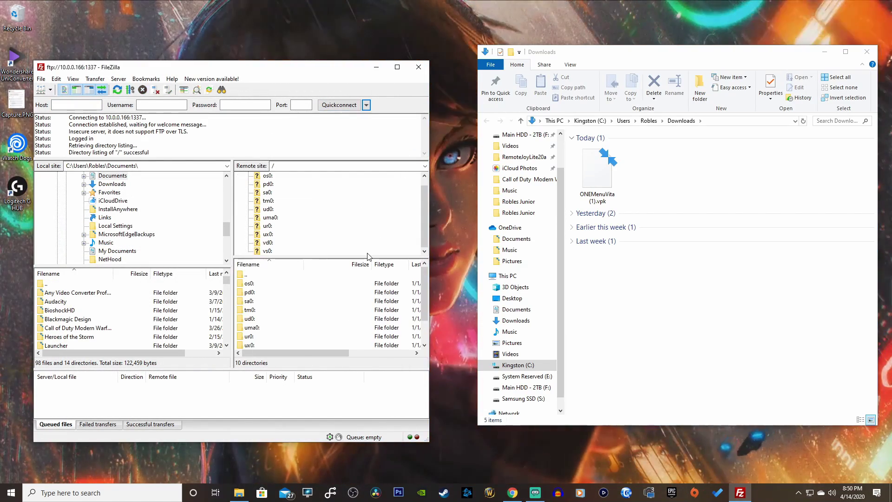
double_click(256, 320)
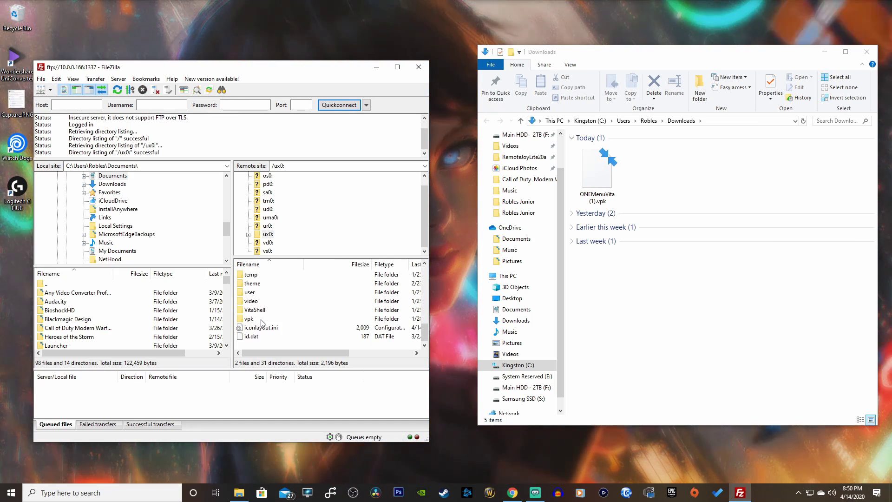
double_click(262, 318)
Upload ONEMenuVita (1).vpk into ux0:/vpk, then close FileZilla.
left_click_drag(598, 170, 332, 335)
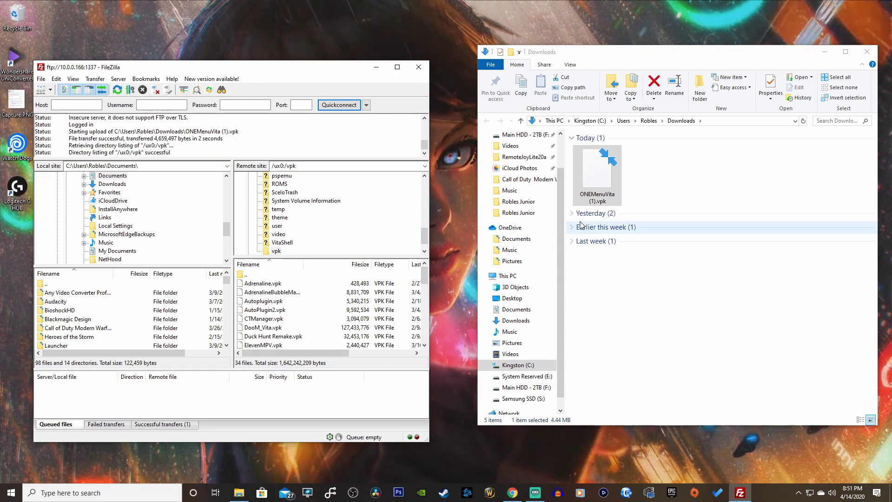
left_click_drag(590, 176, 607, 185)
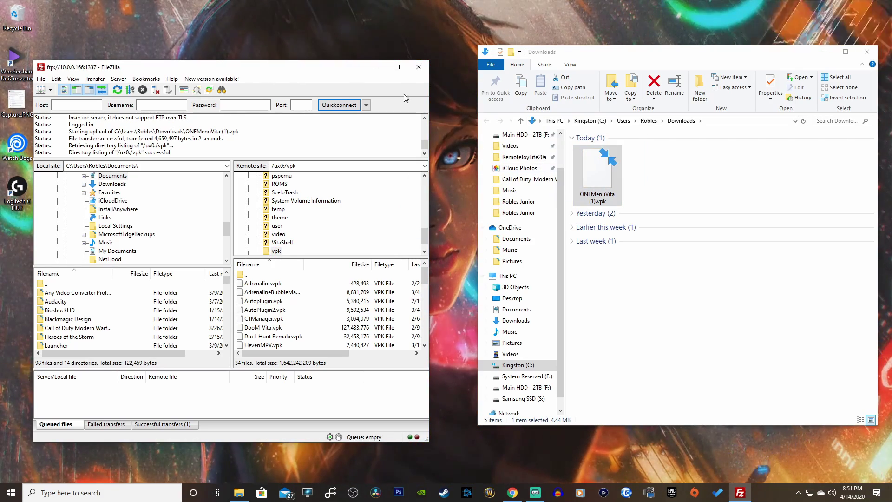
left_click(417, 67)
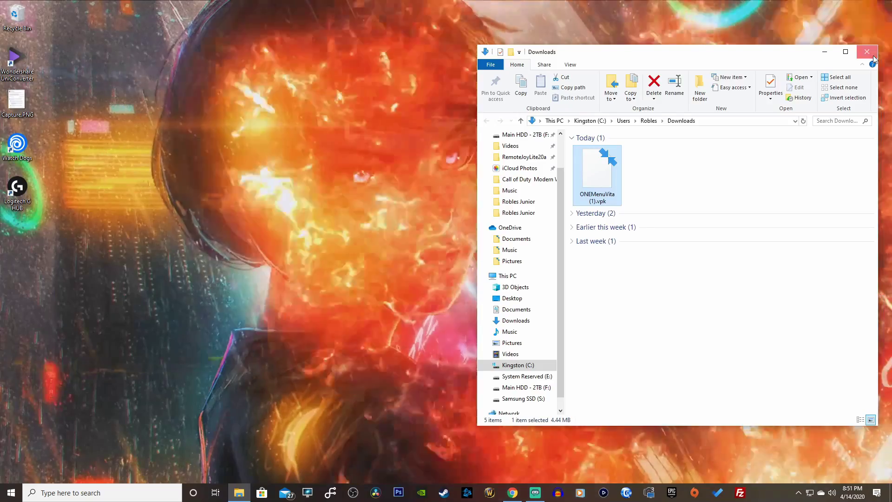
Close the Downloads window, stop VitaShell's FTP server and open the ux0: drive.
key("alt+F4")
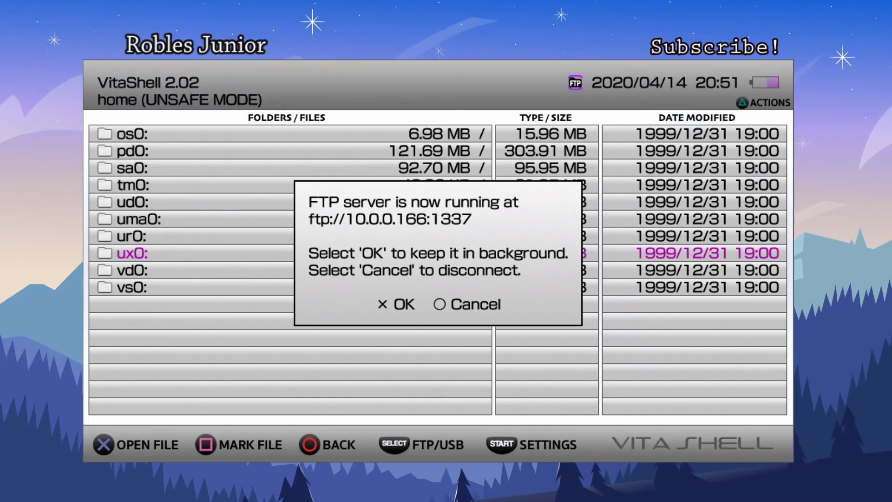
key("Escape")
key("Up")
key("Up")
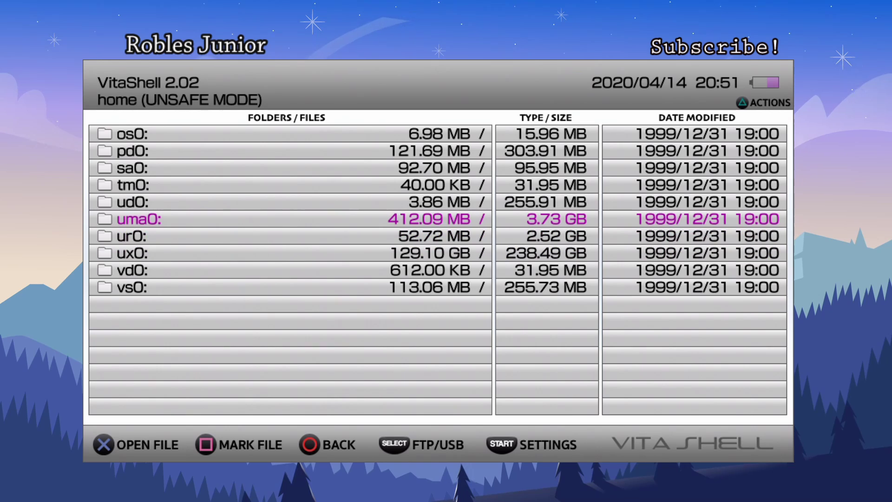
key("Down")
key("Down")
key("Down")
key("Up")
key("Return")
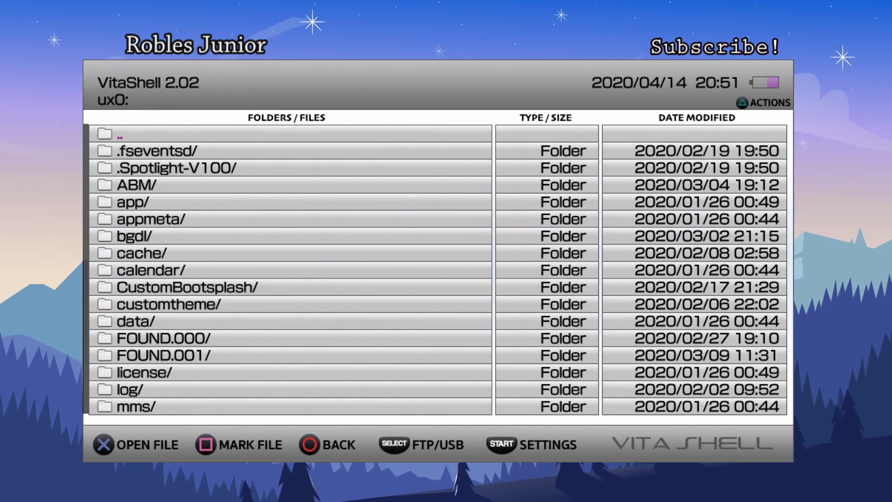
Go into ux0:/vpk and start installing ONEMenuVita.vpk.
key("Down")
key("Down")
key("Down")
key("Down")
key("Down")
key("Down")
key("Down")
key("Down")
key("Down")
key("Down")
key("Down")
key("Down")
key("Down")
key("Down")
key("Down")
key("Down")
key("Down")
key("Down")
key("Down")
key("Down")
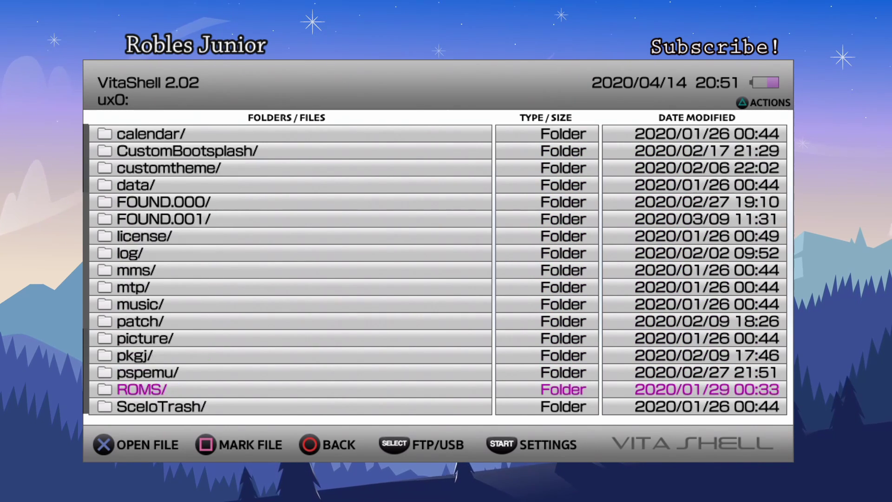
key("Down")
key("Down")
key("Down")
key("Down")
key("Down")
key("Down")
key("Down")
key("Down")
key("Down")
key("Down")
key("Down")
key("Down")
key("Down")
key("Down")
key("Down")
key("Down")
key("Down")
key("Down")
key("Down")
key("Down")
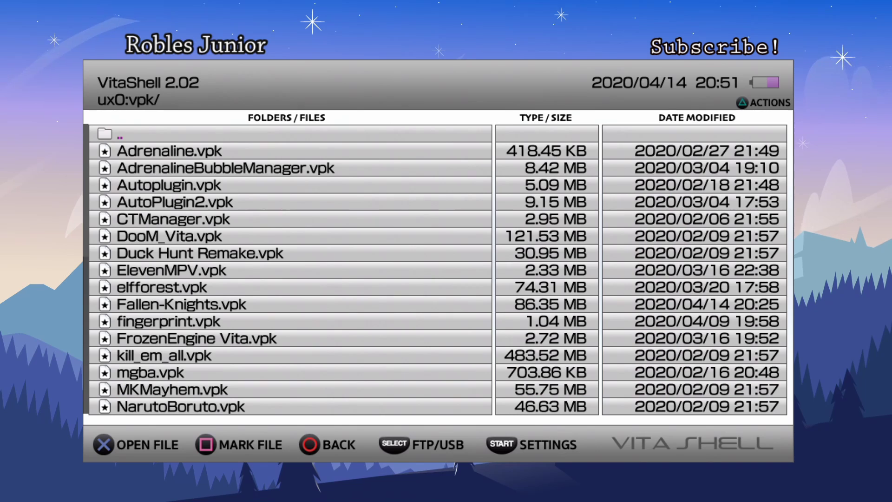
key("Down")
key("Down")
key("Down")
key("Down")
key("Down")
key("Down")
key("Down")
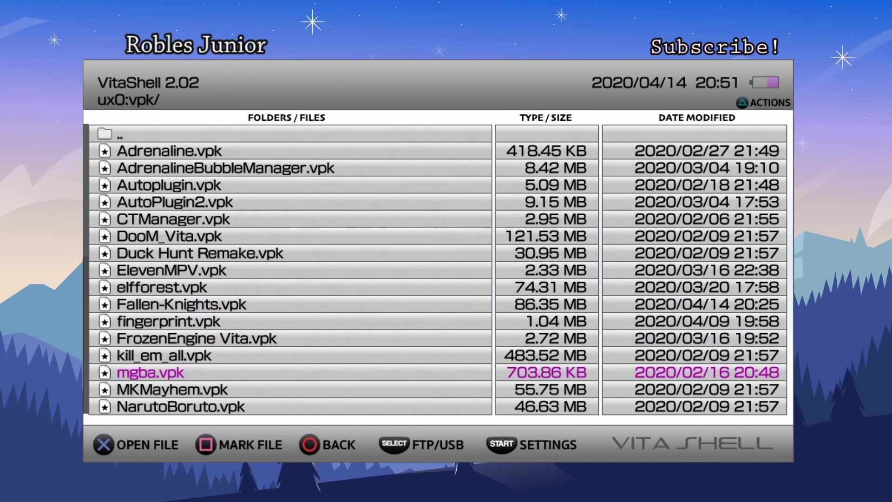
key("Down")
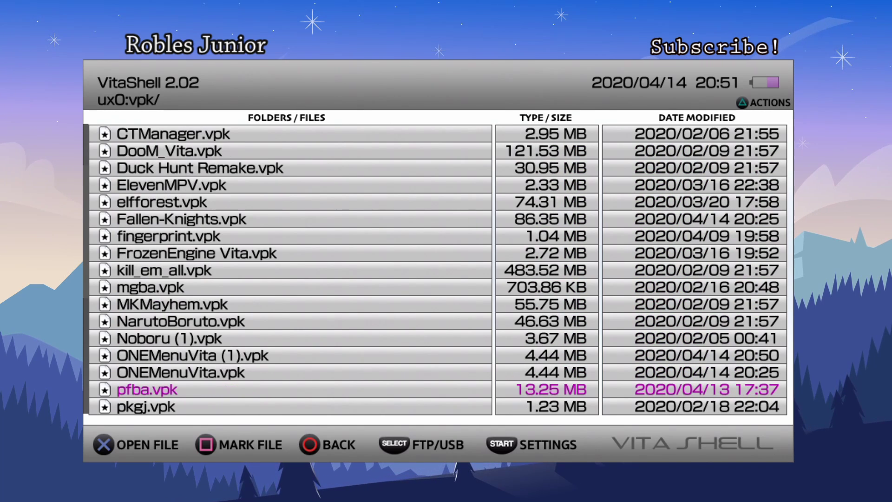
key("Up")
key("Up")
key("Down")
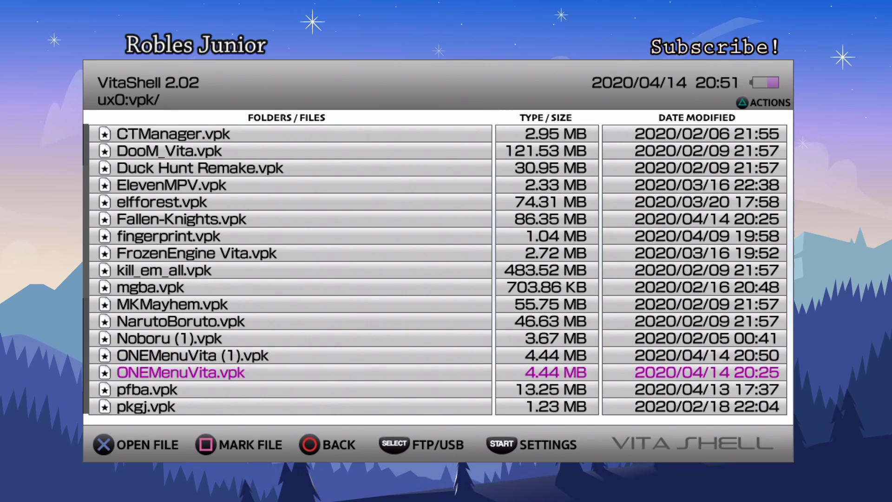
key("Return")
key("Return")
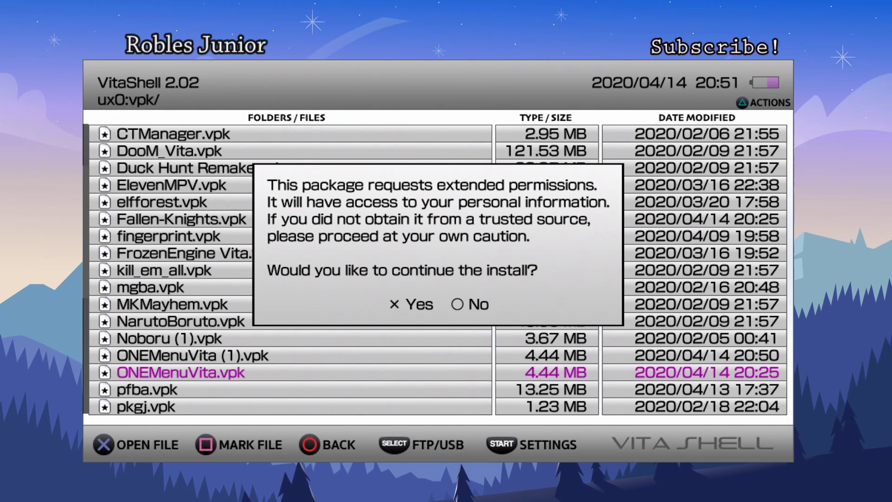
Accept extended permissions to complete the install and return to the Vita home screen.
key("Return")
key("super")
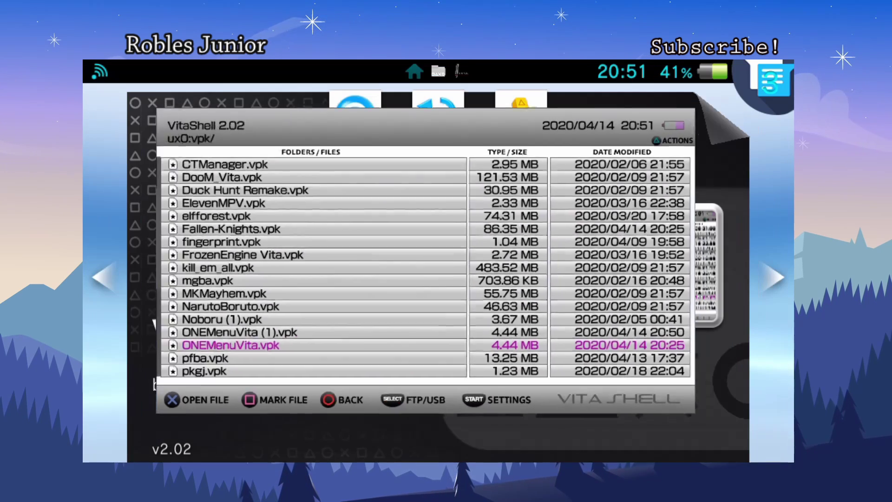
key("super")
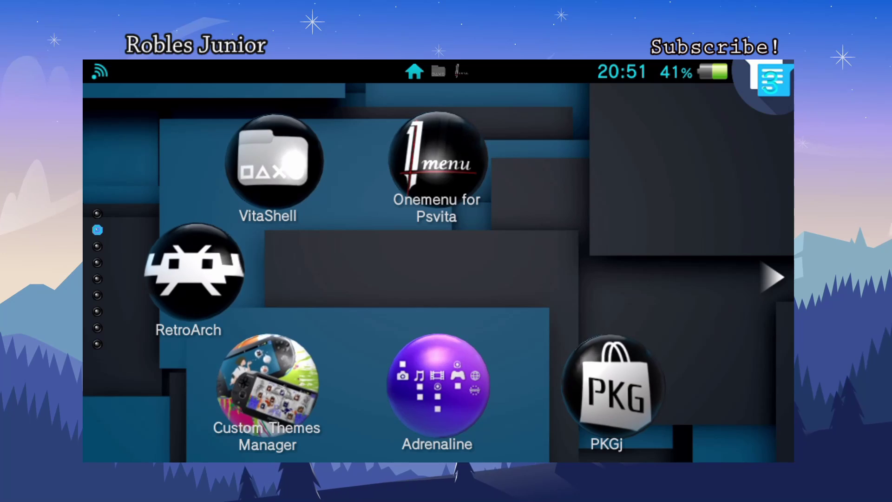
Start ONEMenu for Psvita from its LiveArea page, letting VitaShell close.
key("XF86AudioRaiseVolume")
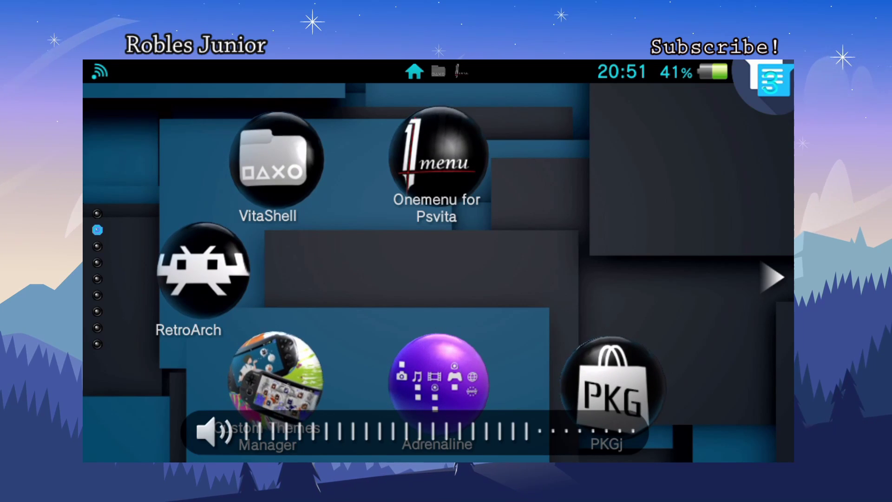
key("Return")
key("Return")
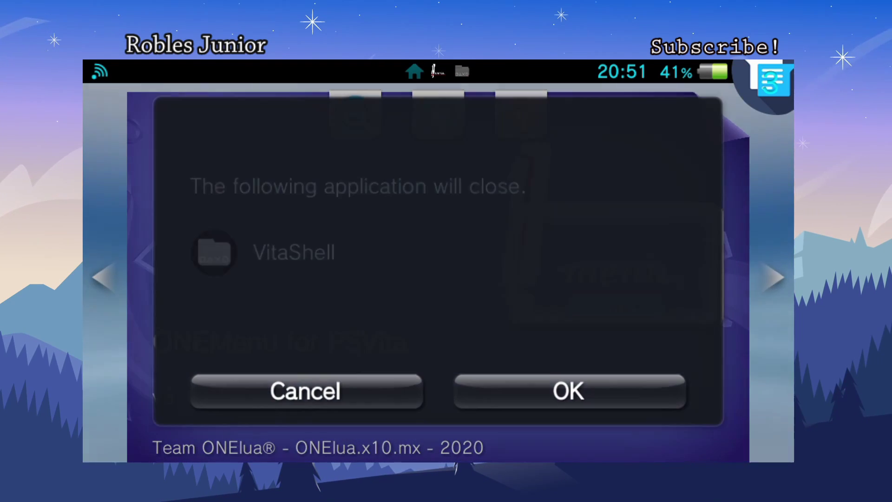
key("Return")
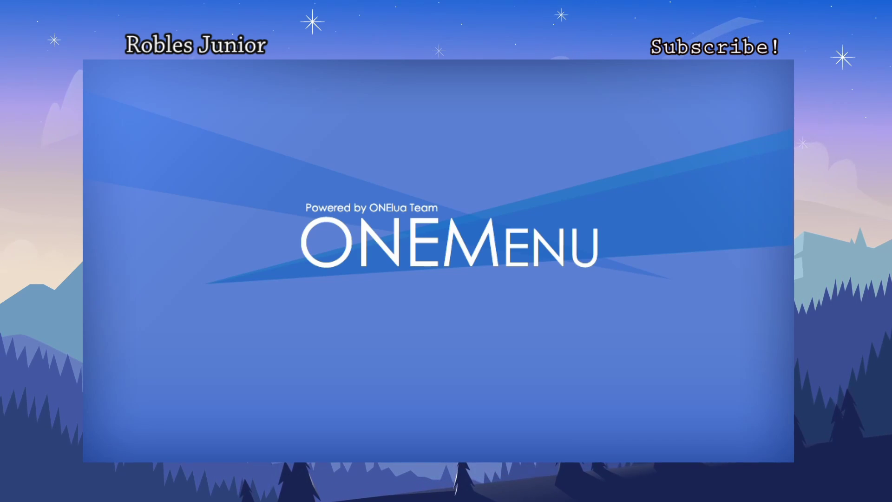
Open the options for Uncharted: Golden Abyss (2.91 GB) and highlight Shrink Game.
key("Right")
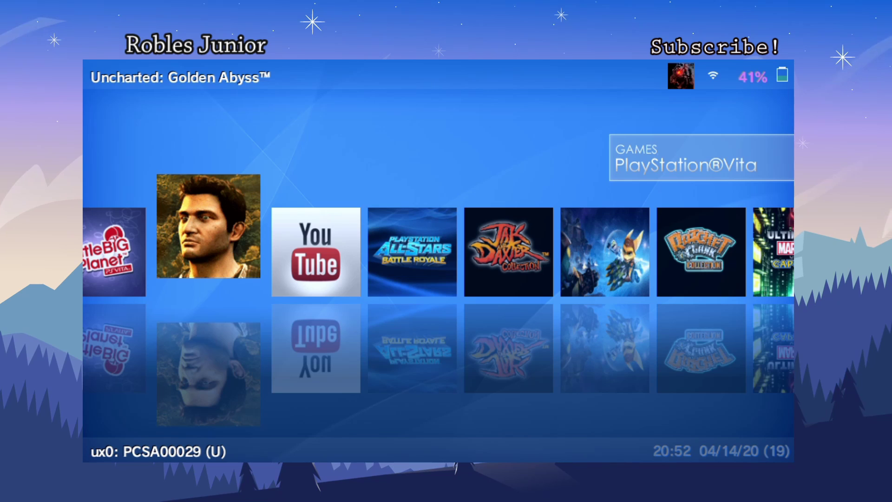
key("Menu")
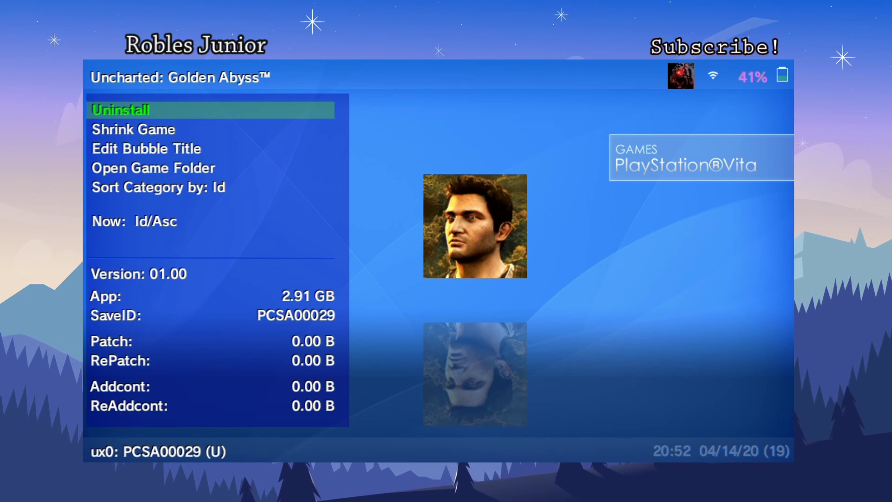
key("Down")
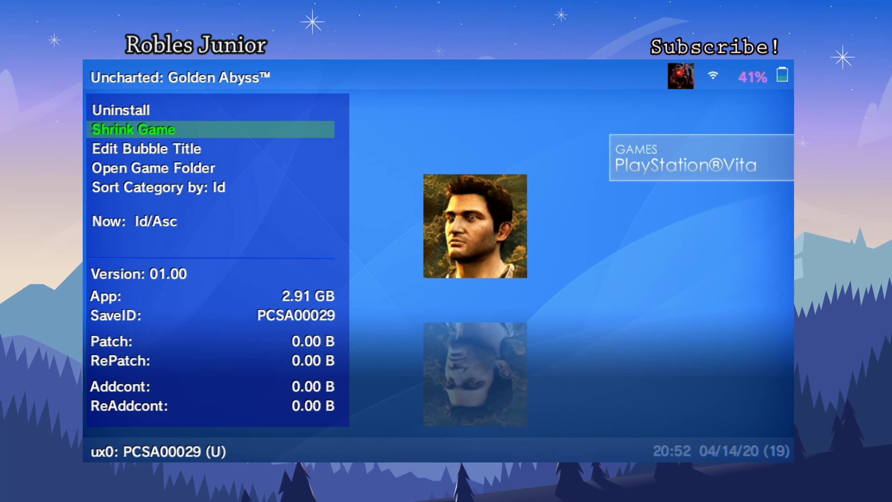
key("Down")
key("Down")
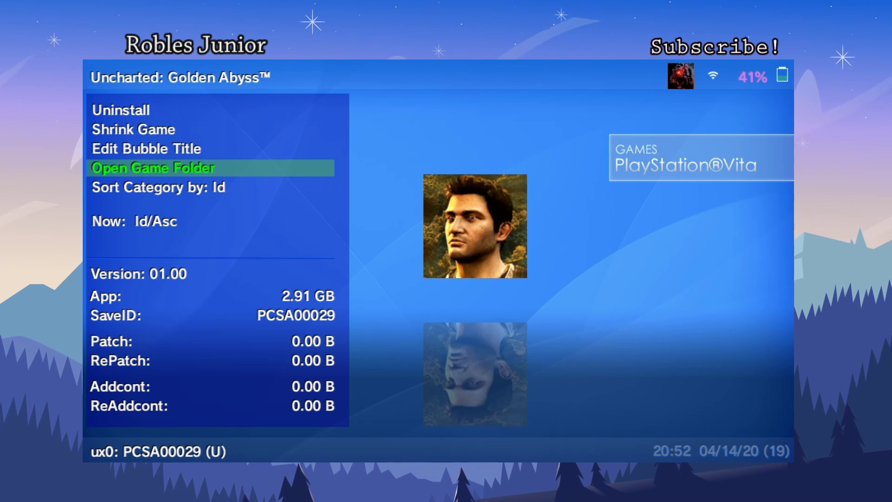
key("Down")
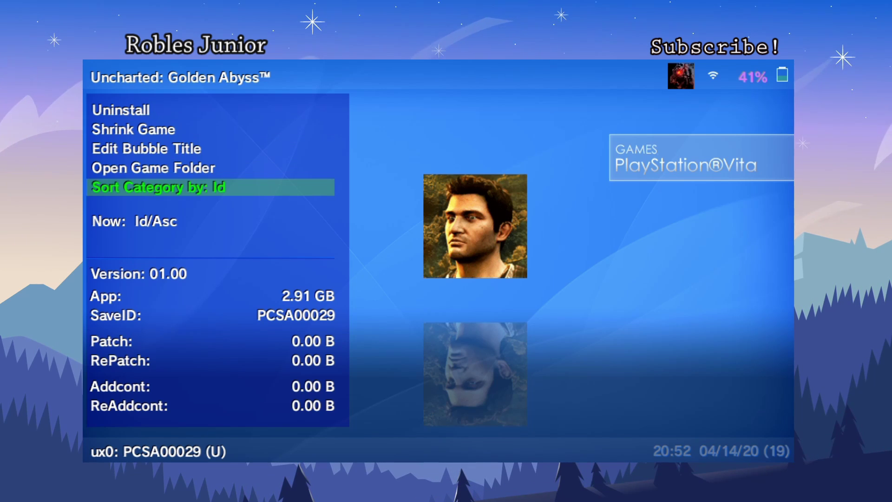
key("Up")
key("Up")
key("Up")
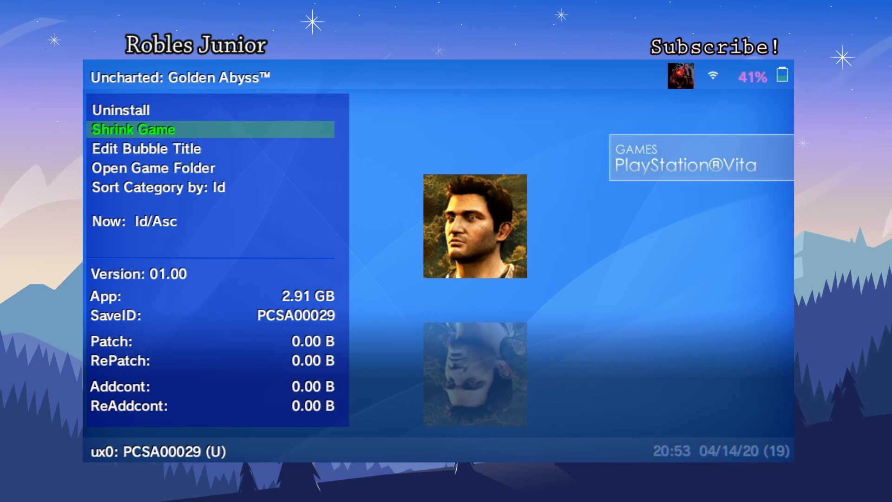
Shrink Uncharted: Golden Abyss by removing its manual, reducing it from 2.91 GB to 2.84 GB.
key("Return")
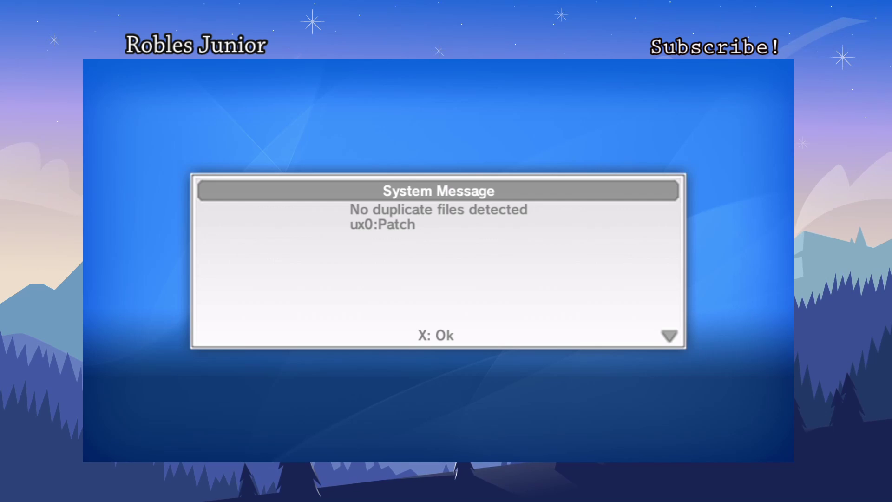
key("x")
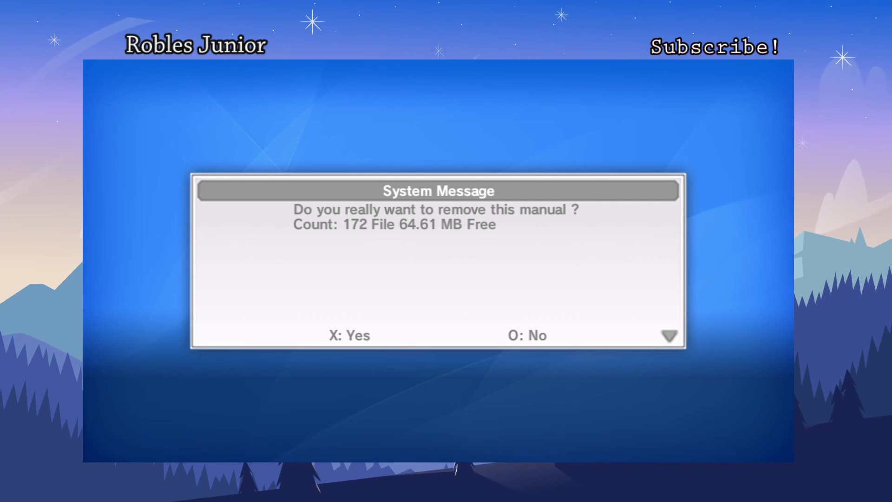
key("x")
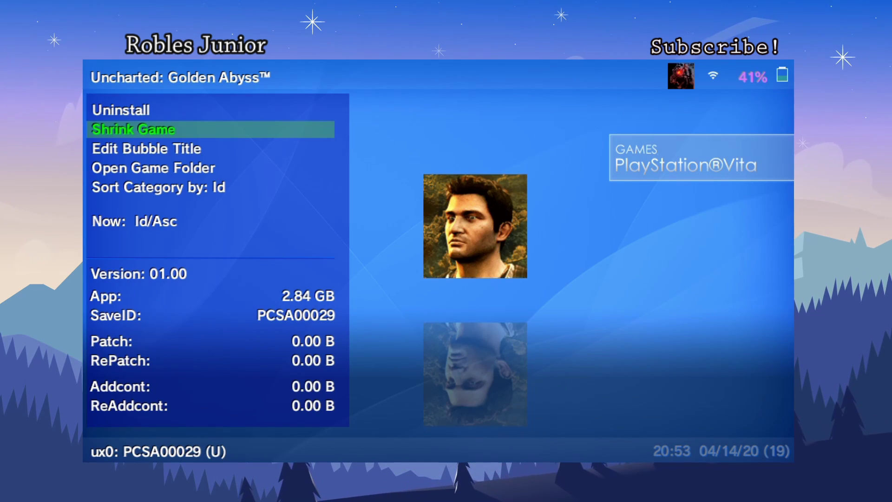
key("Down")
key("Down")
key("Down")
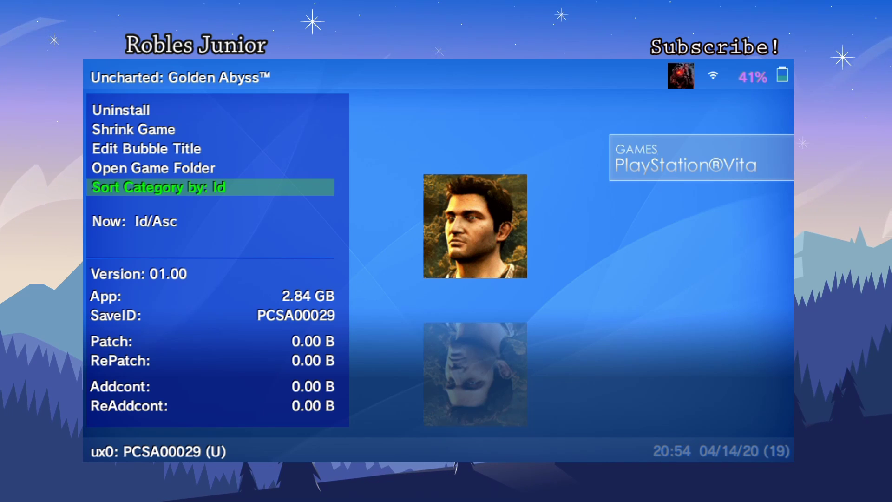
Open Edit Bubble Title for Uncharted and select its STITLE entry.
key("Up")
key("Up")
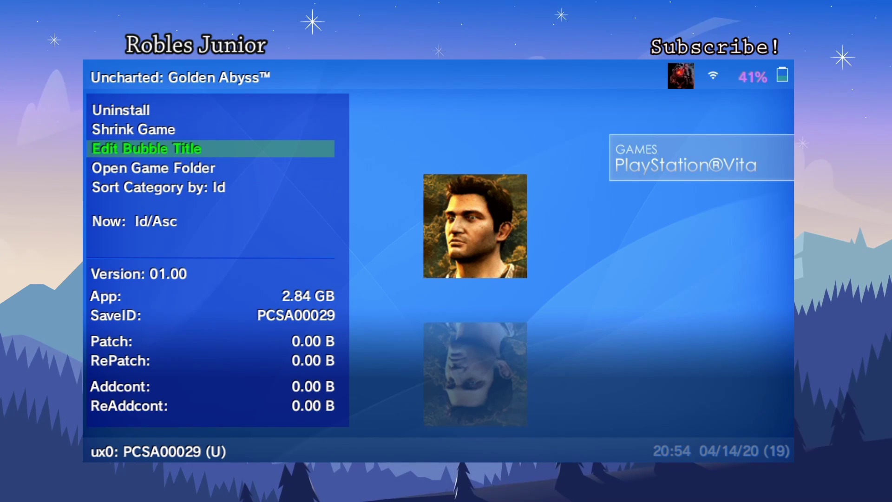
key("Return")
key("Down")
key("Up")
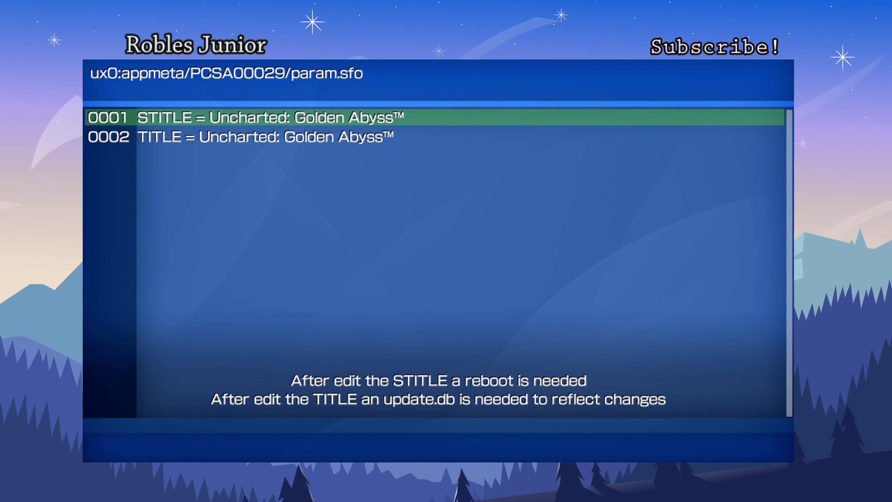
key("Down")
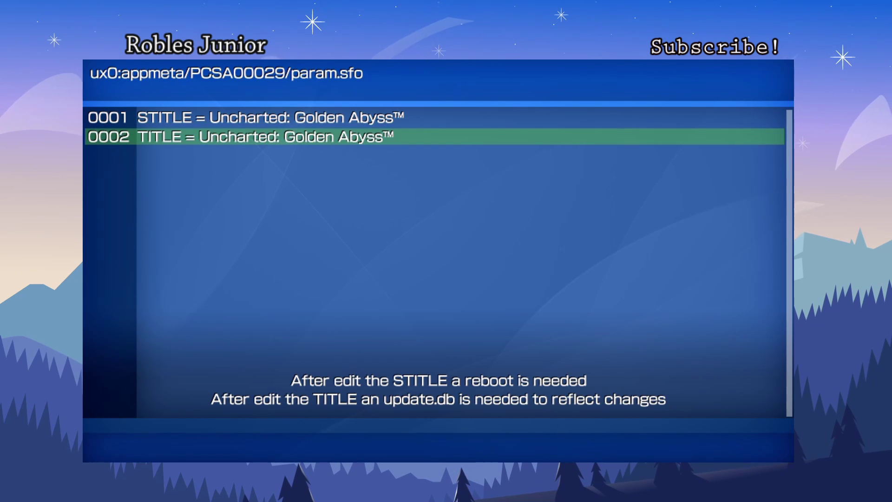
key("Up")
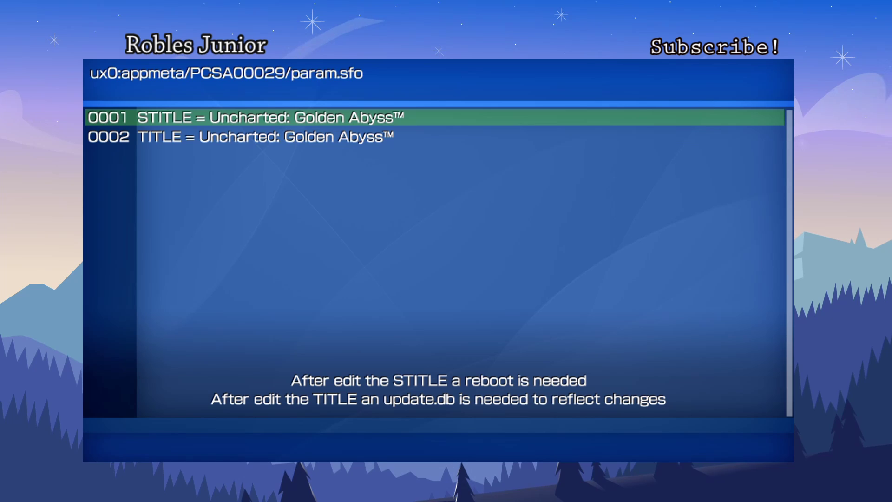
key("Down")
key("Up")
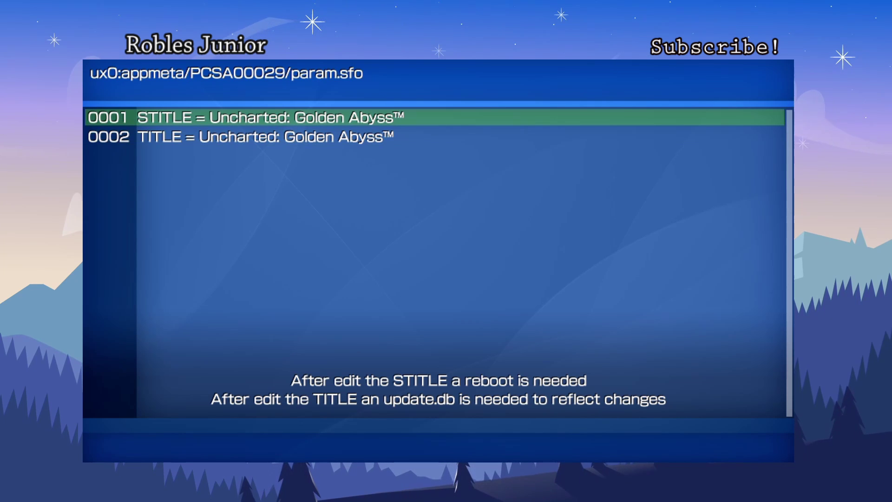
Shorten STITLE to 'Uncharted: Golden', save param.sfo and close the options panel.
key("Return")
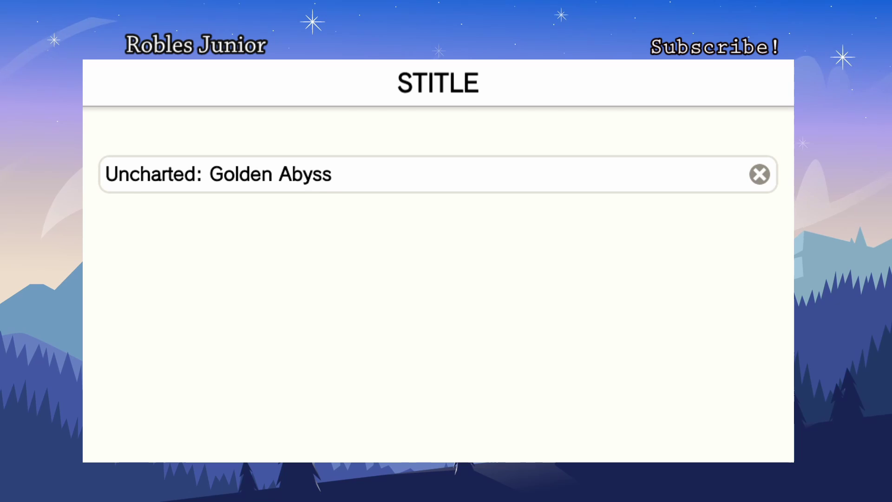
key("BackSpace")
key("BackSpace")
key("BackSpace")
key("BackSpace")
key("BackSpace")
key("BackSpace")
key("Return")
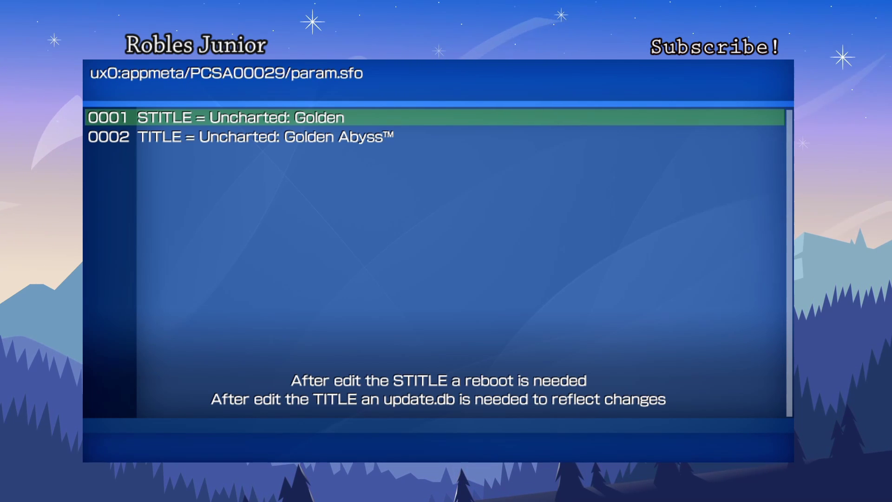
key("Return")
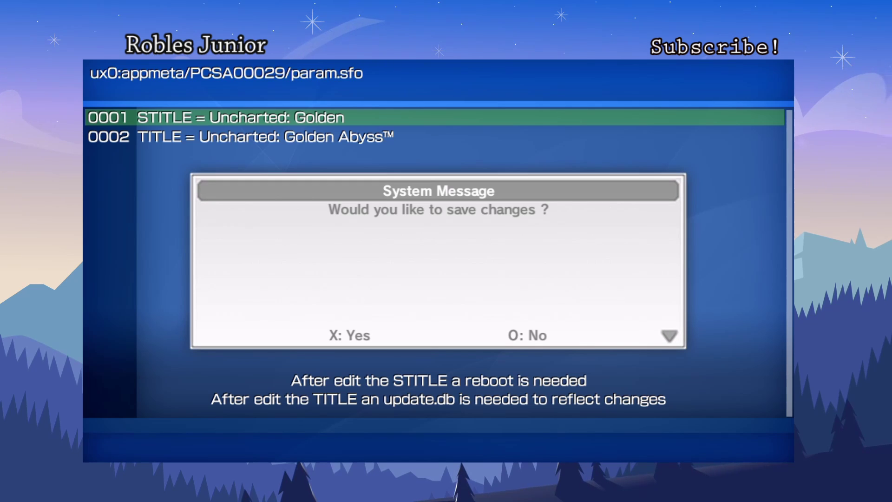
key("Return")
key("Escape")
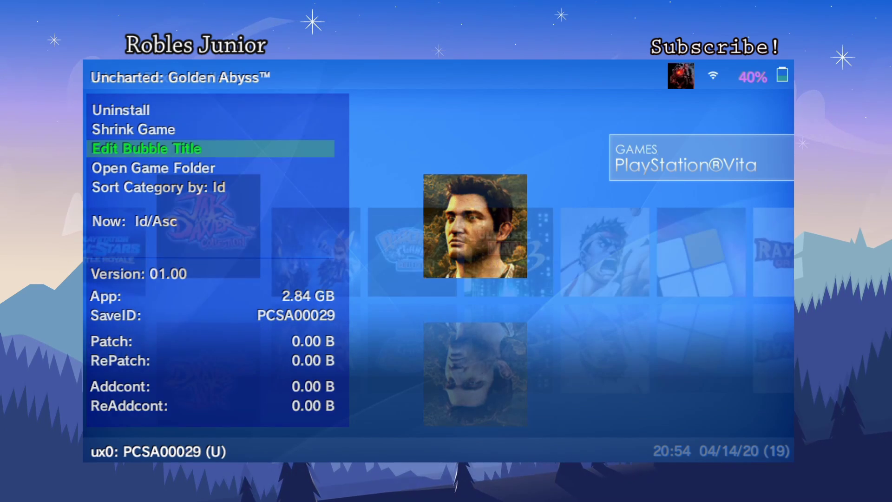
Shrink UMVC3 by deleting its 96-file manual, taking it from 1.34 GB to 1.31 GB.
key("Right")
key("Right")
key("Right")
key("Right")
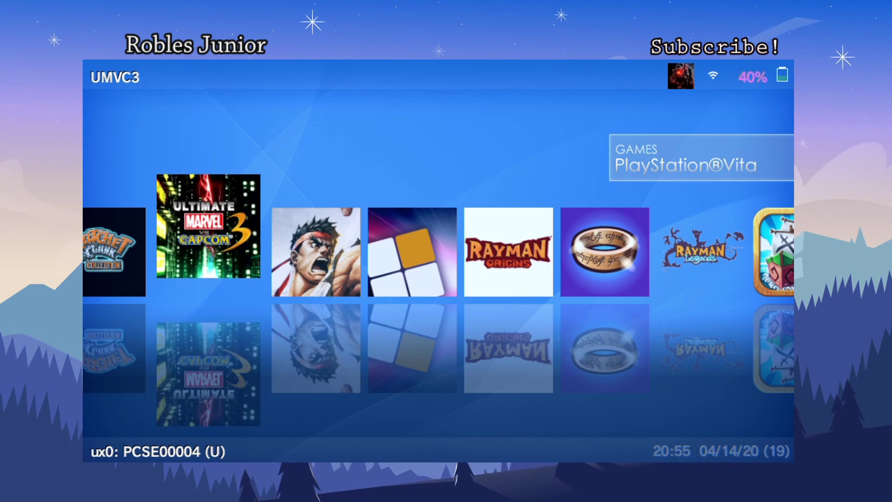
key("Menu")
key("Down")
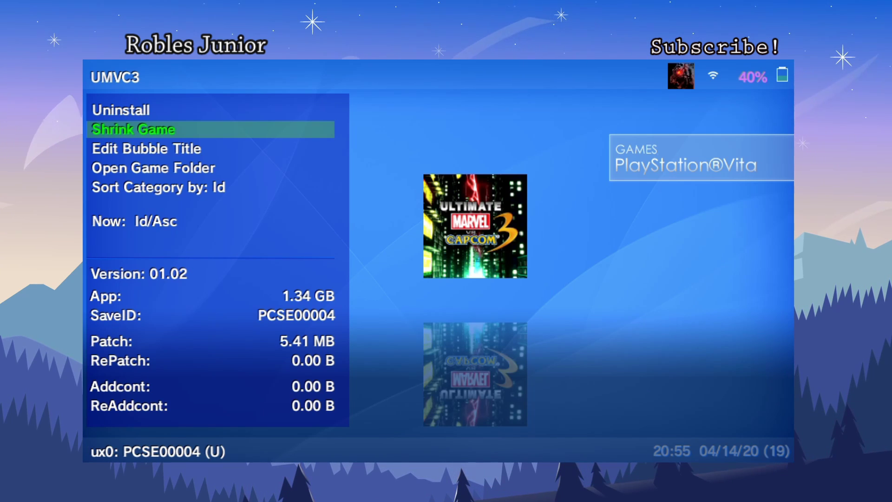
key("Return")
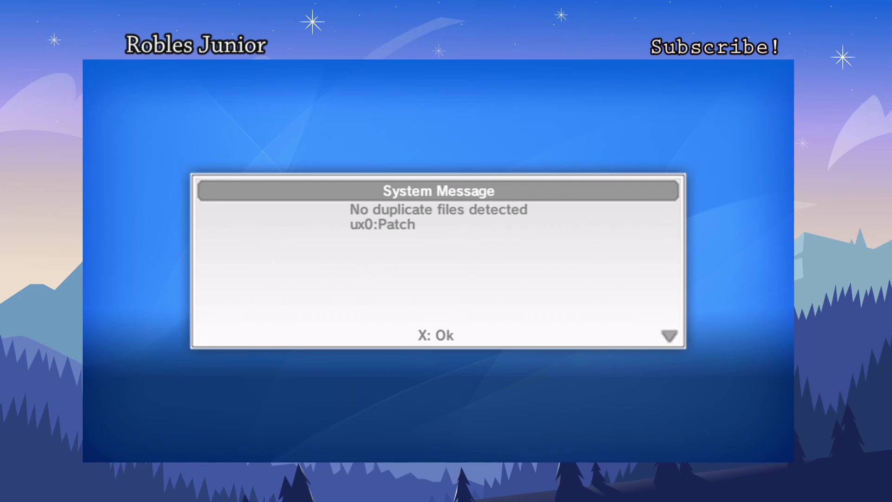
key("Return")
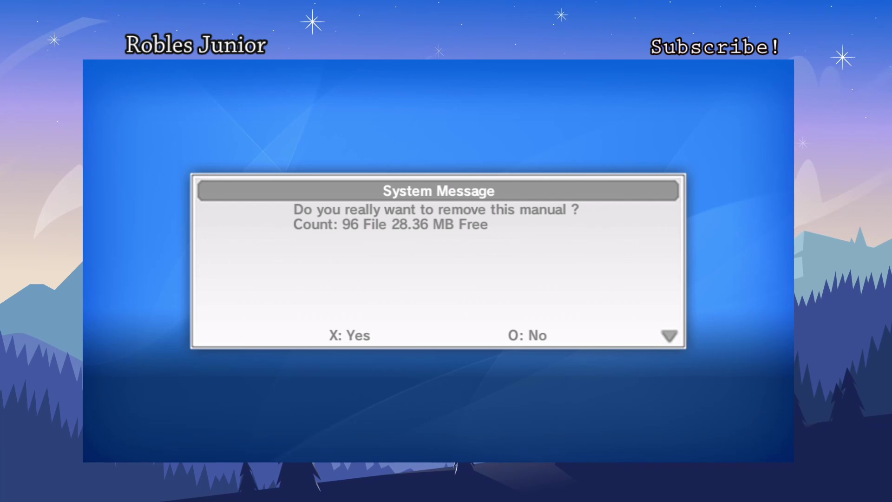
key("x")
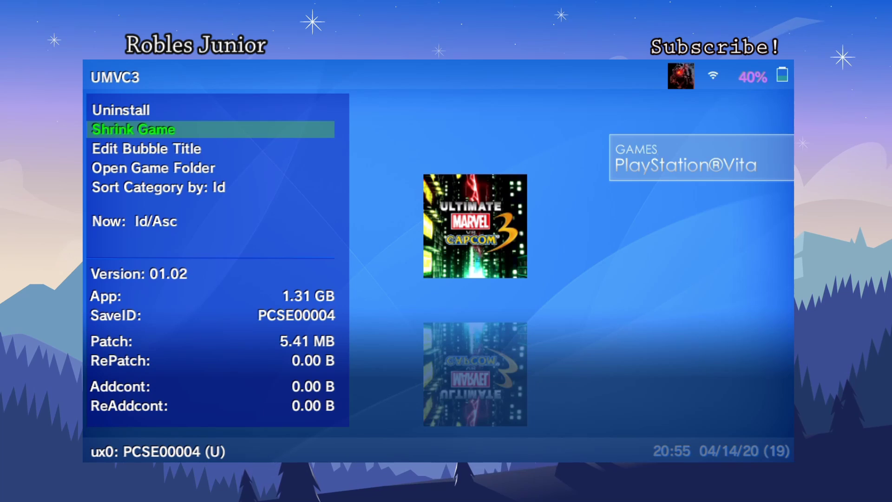
key("Escape")
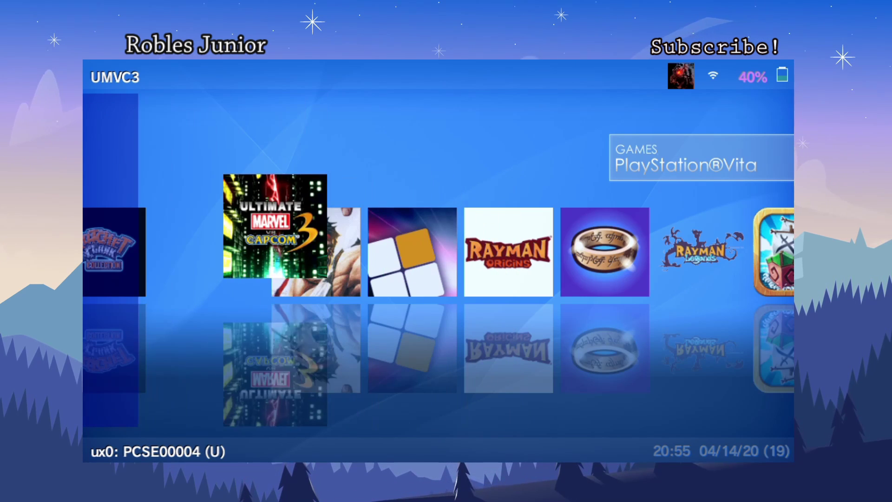
Browse the Homebrews category and look over ELF-Forest's options without changing them.
key("Left")
key("Down")
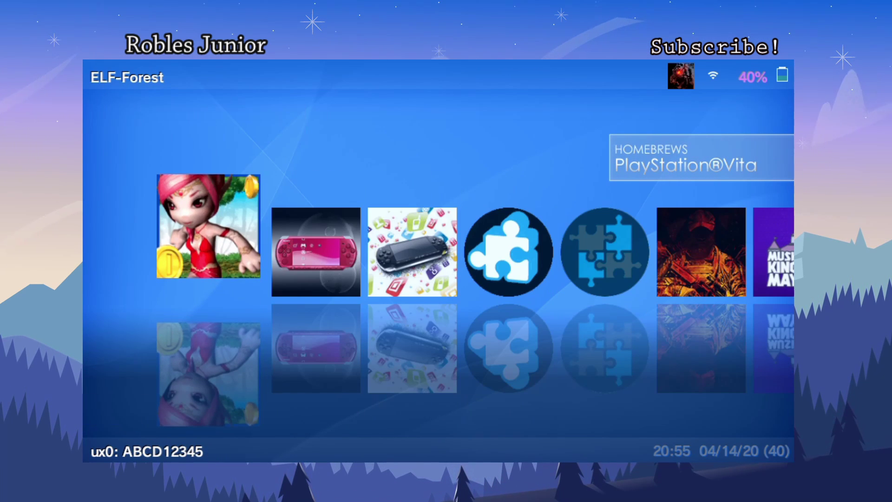
key("Right")
key("Right")
key("Left")
key("Left")
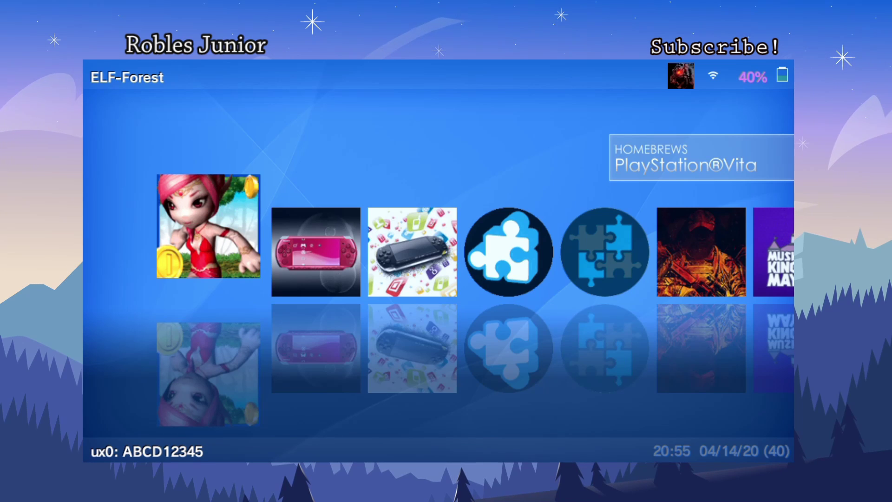
key("Menu")
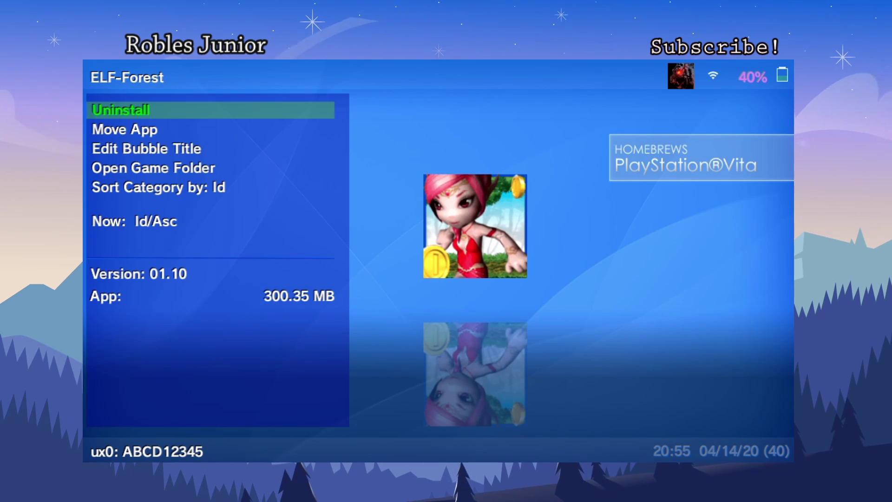
key("Down")
key("Down")
key("Down")
key("Down")
key("Up")
key("Up")
key("Up")
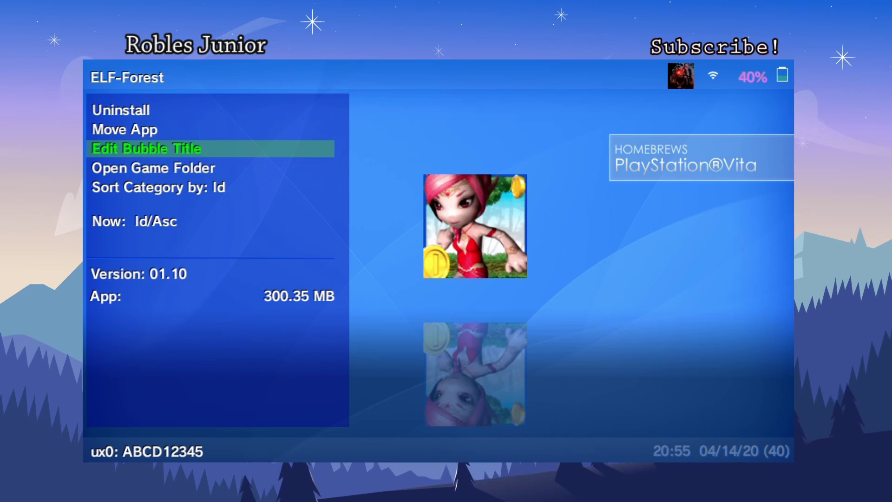
key("Down")
key("Up")
key("Escape")
Browse the games and Adrenaline Bubbles, viewing Marvel vs. Capcom's options without changes.
key("Down")
key("Right")
key("Right")
key("Right")
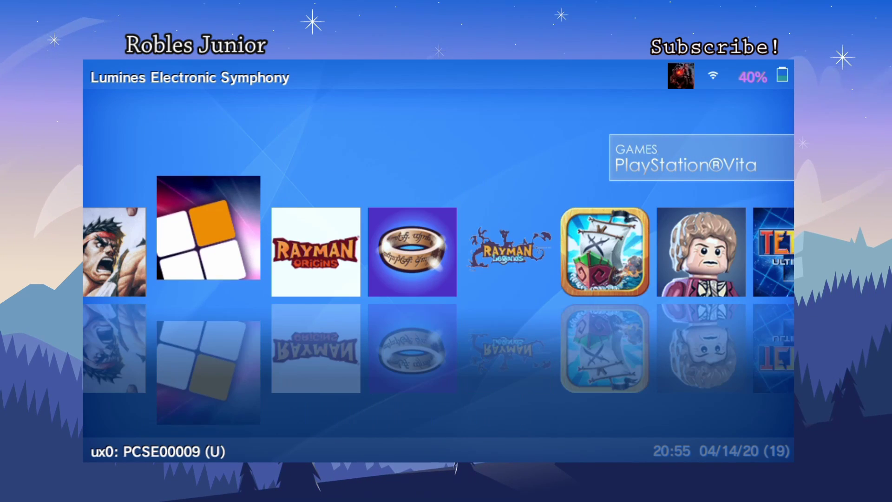
key("Right")
key("Right")
key("Right")
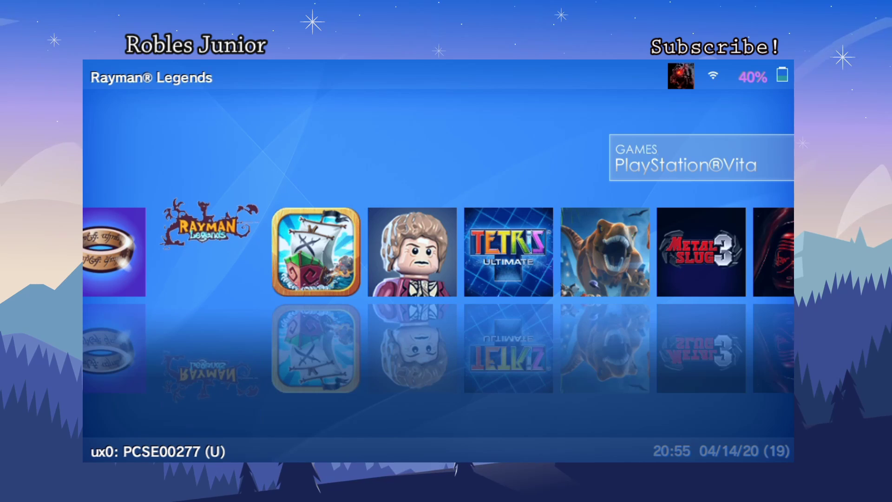
key("Left")
key("Right")
key("Right")
key("Right")
key("Up")
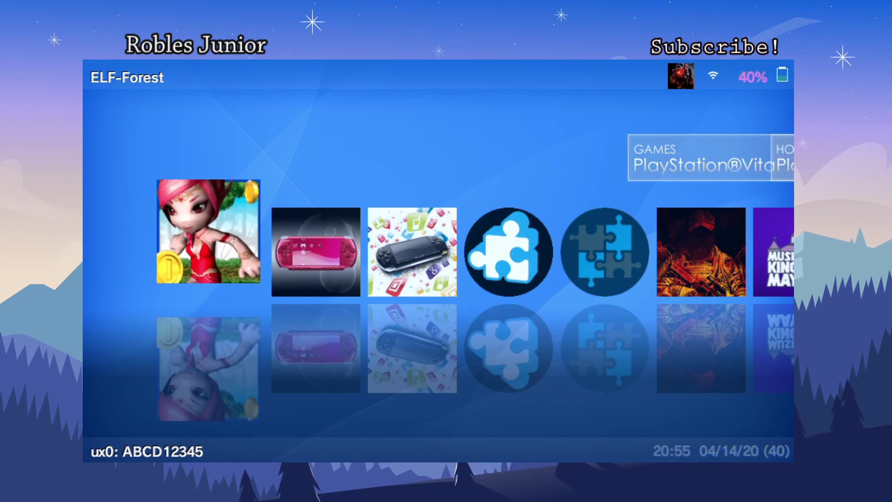
key("Right")
key("Left")
key("Up")
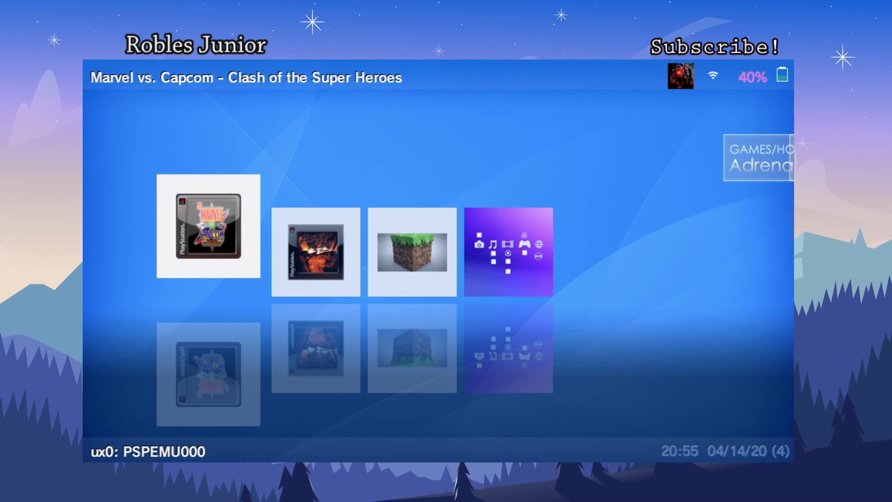
key("Menu")
key("Down")
key("Down")
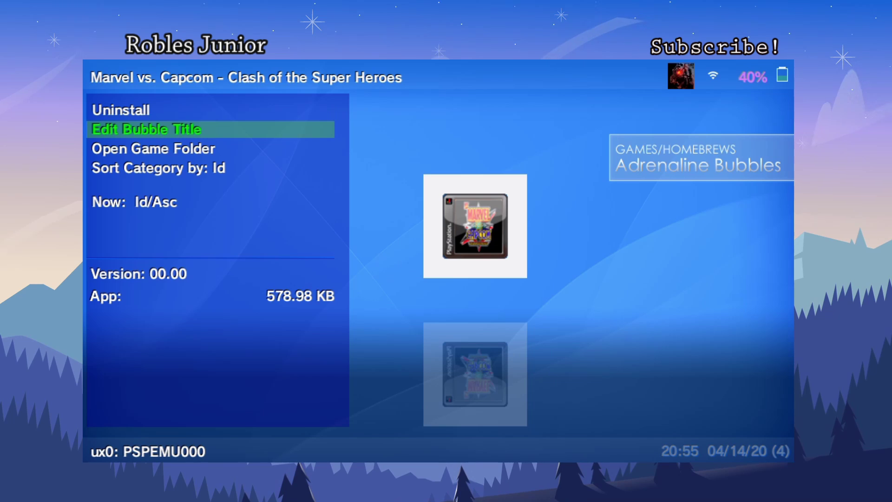
key("Escape")
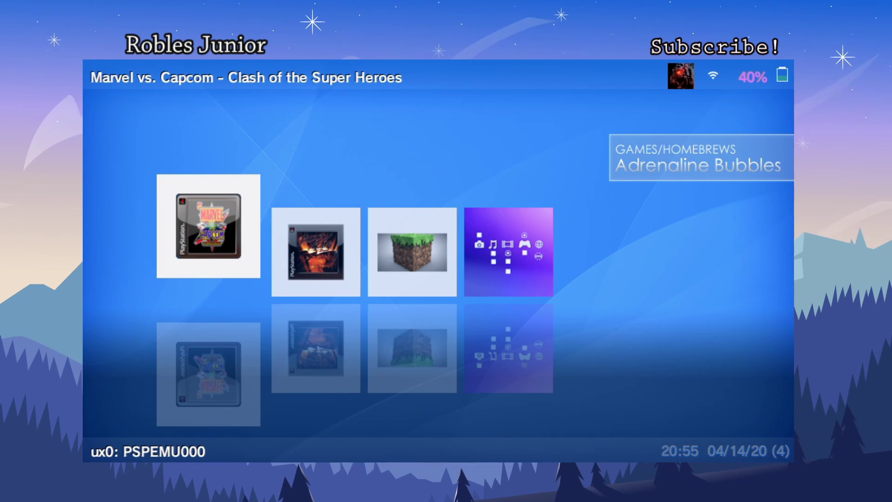
Return to the PlayStation Vita games and launch LittleBigPlanet.
key("Right")
key("Right")
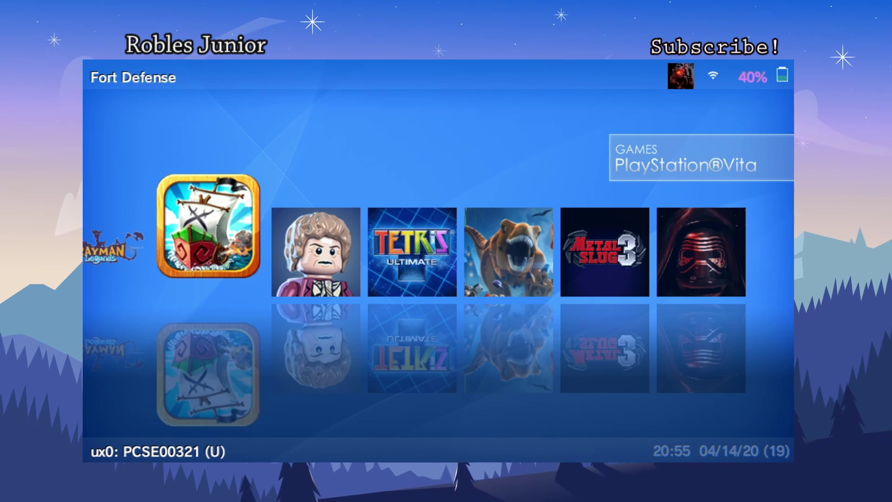
key("Down")
key("Down")
key("Down")
key("Down")
key("Down")
key("Down")
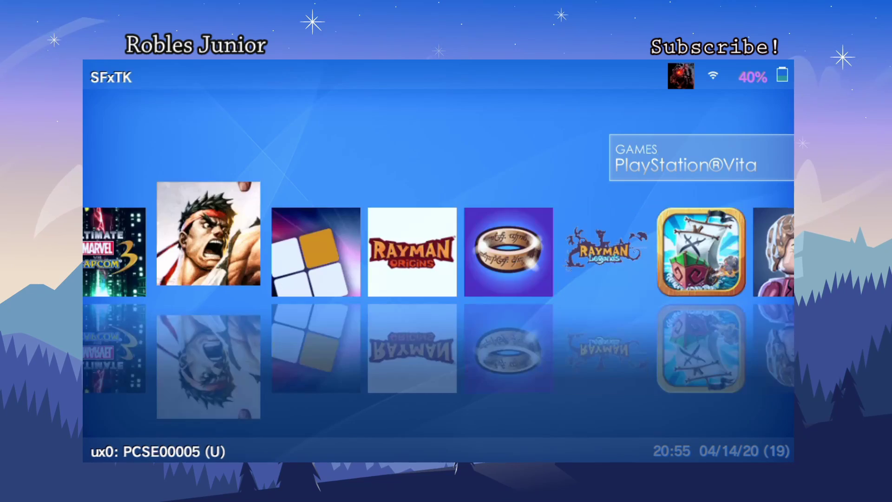
key("Down")
key("Down")
key("Down")
key("Down")
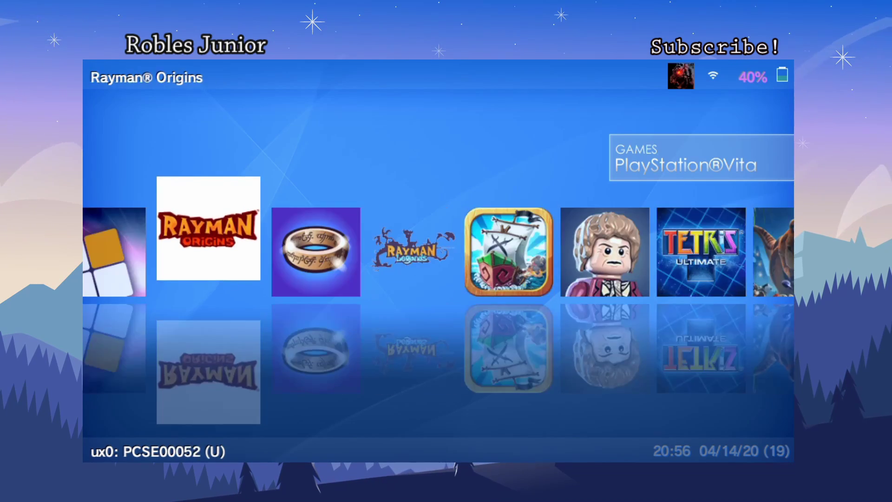
key("Down")
key("Down")
key("Down")
key("Down")
key("Down")
key("Down")
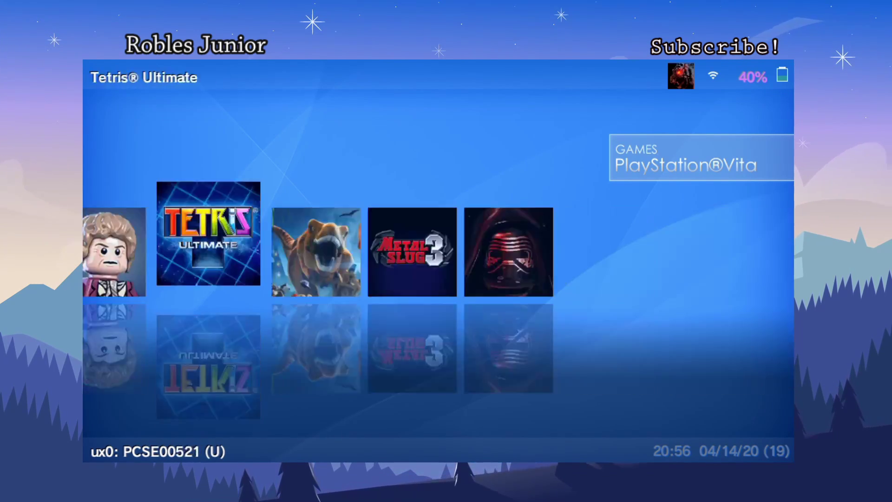
key("Return")
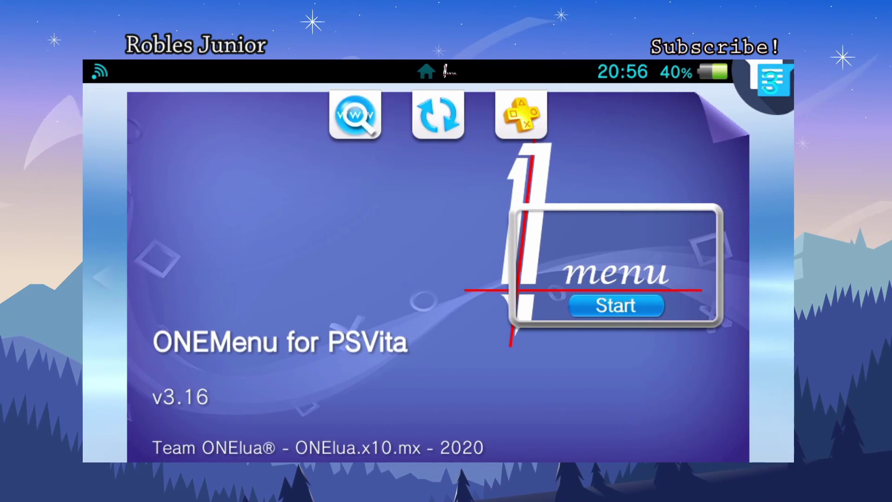
key("Return")
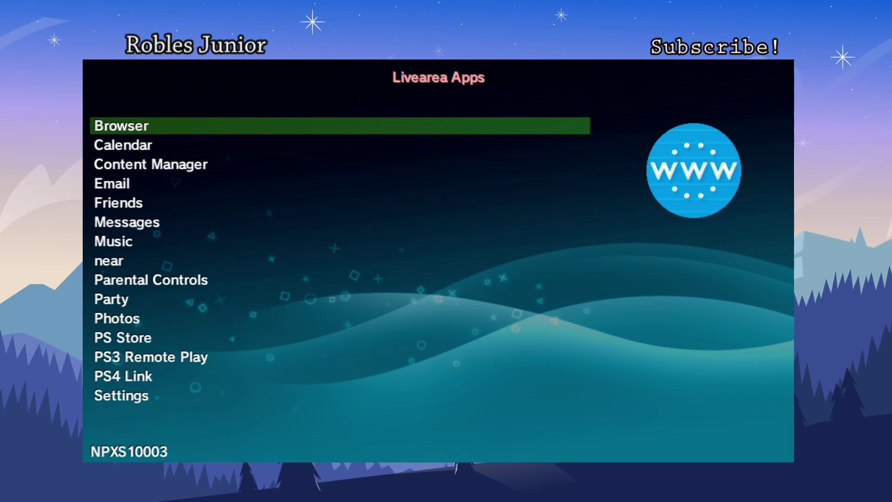
key("Down")
key("Down")
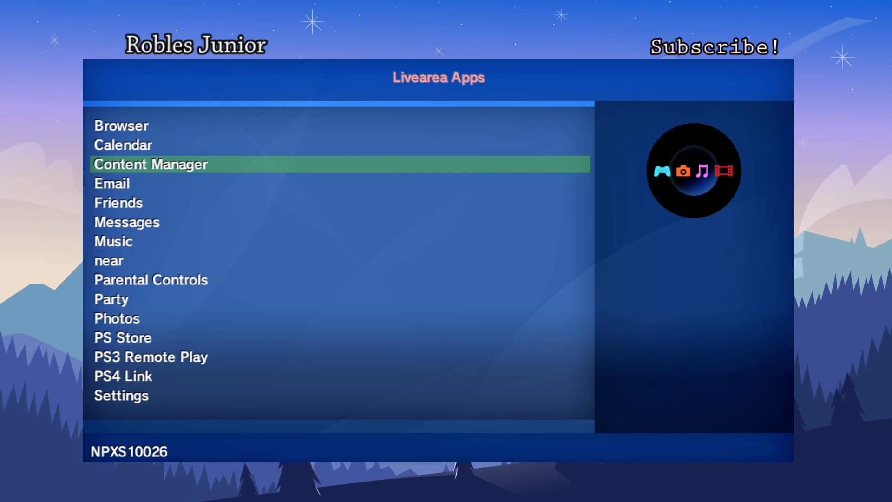
key("Down")
key("Up")
key("Up")
key("Up")
key("Down")
key("Down")
key("Down")
key("Down")
key("Down")
key("Down")
key("Down")
key("Down")
key("Down")
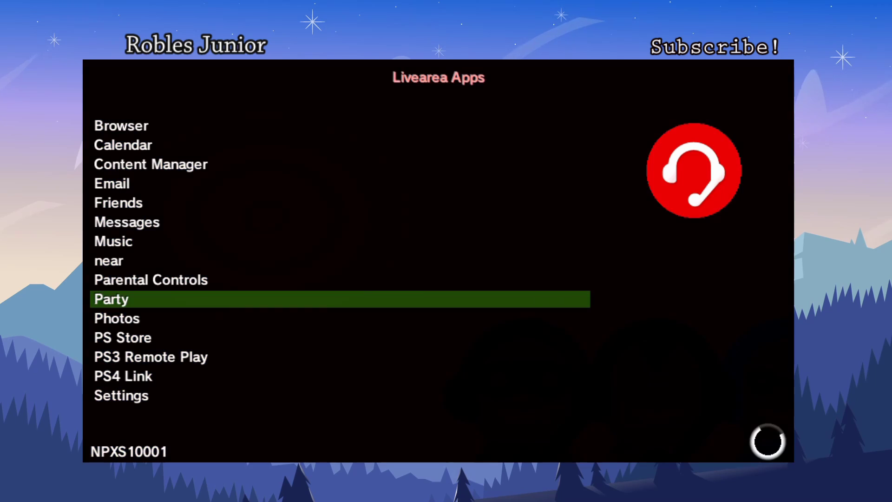
key("Down")
key("Up")
key("Down")
key("Down")
key("Down")
key("Down")
key("Down")
key("Down")
key("Down")
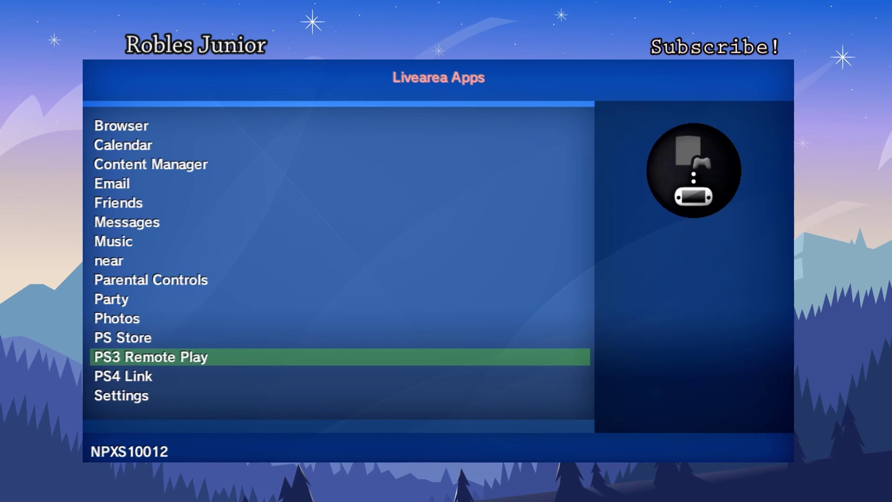
key("Up")
key("Up")
key("Up")
key("Up")
key("Up")
key("Up")
key("Up")
key("Up")
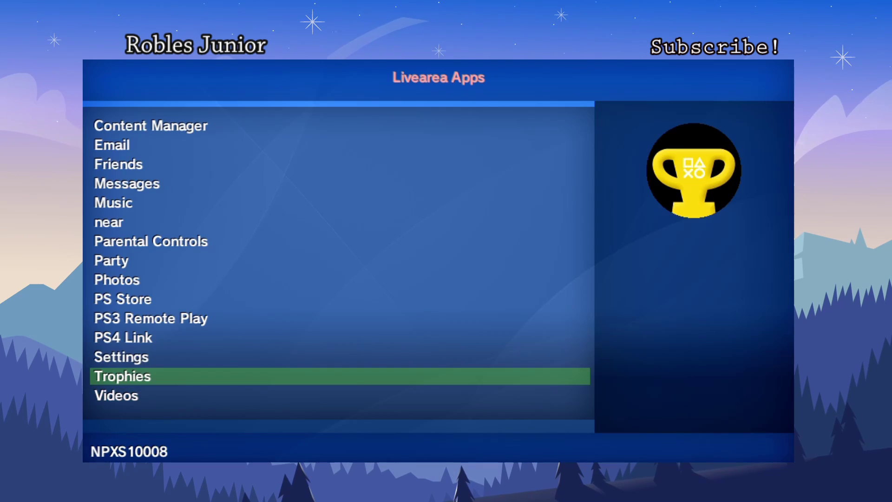
key("Up")
key("Up")
key("Up")
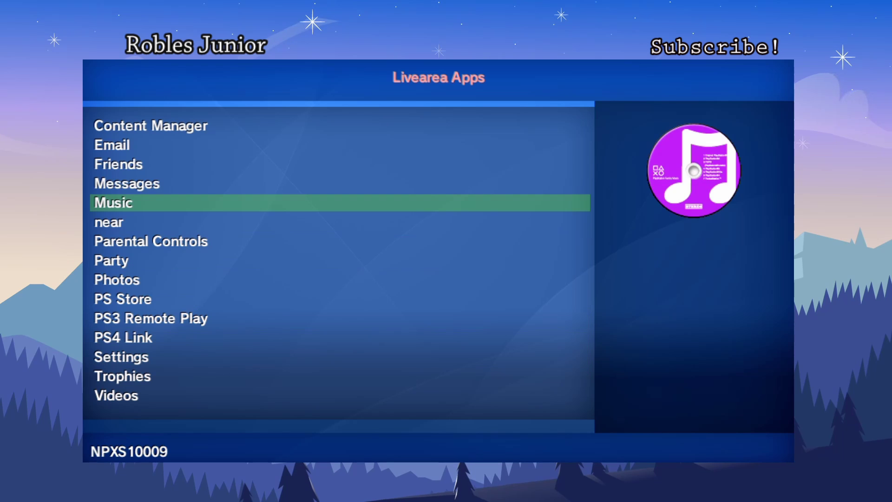
key("Down")
key("Up")
key("Up")
key("Up")
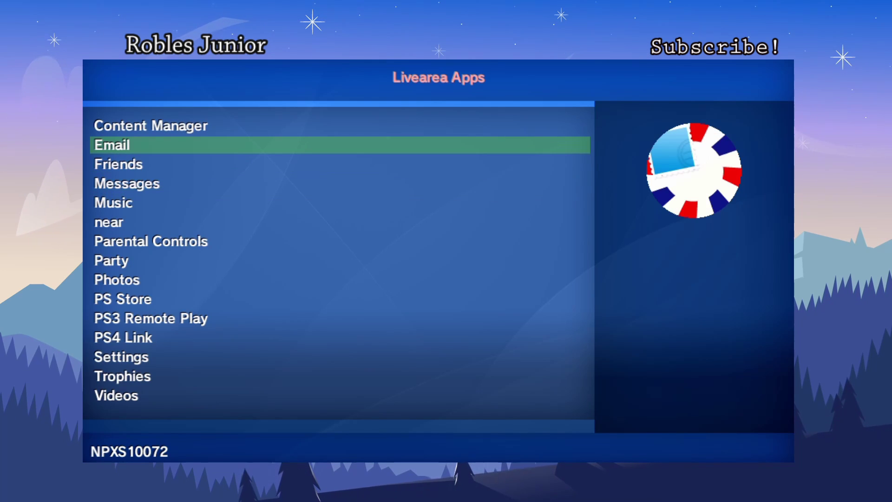
key("Return")
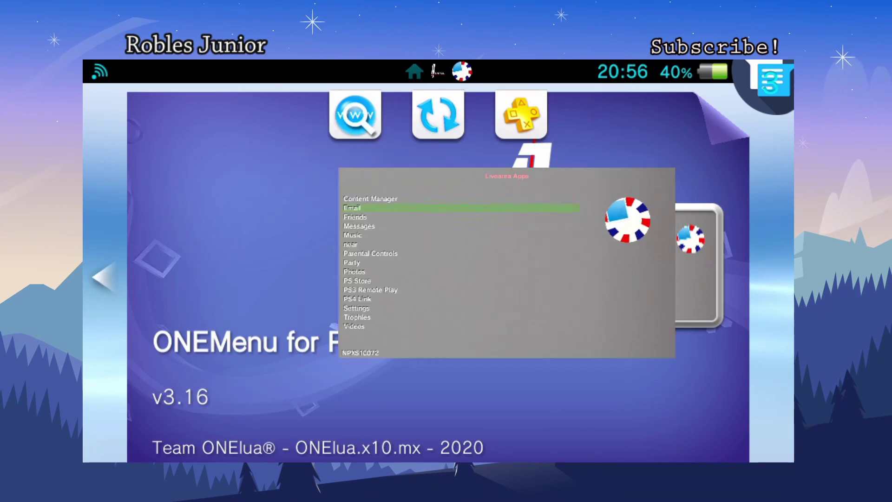
key("Return")
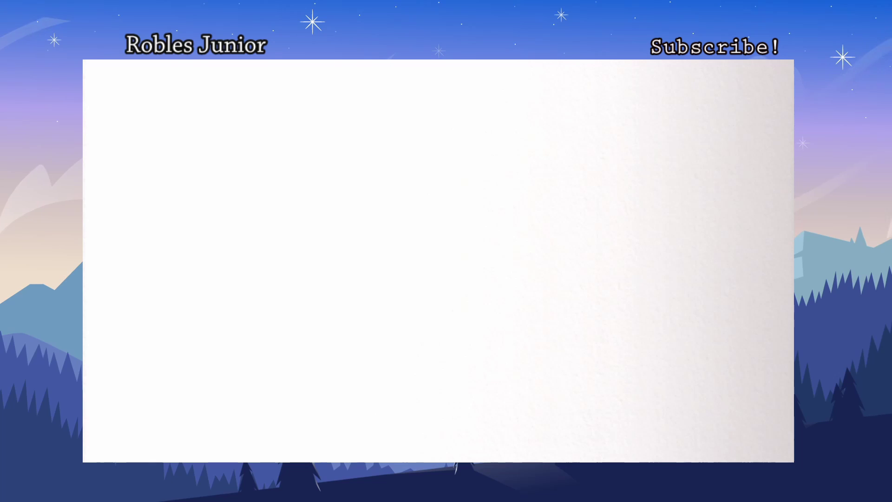
key("Left")
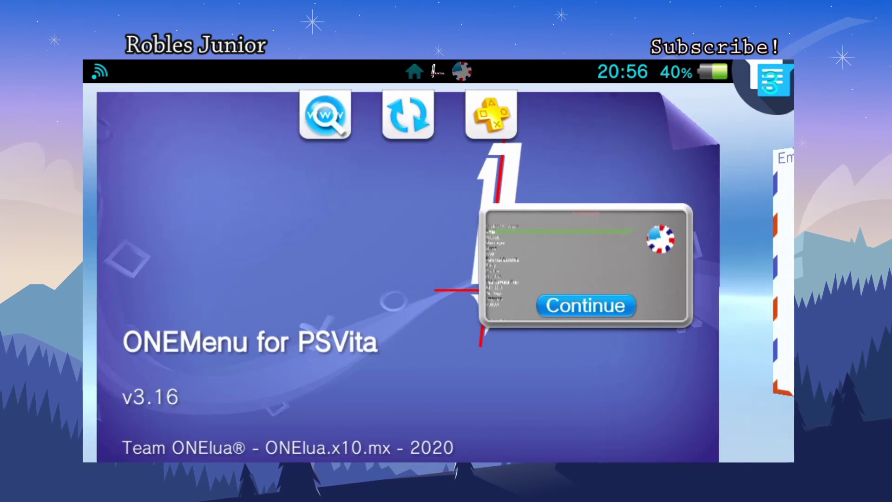
key("Return")
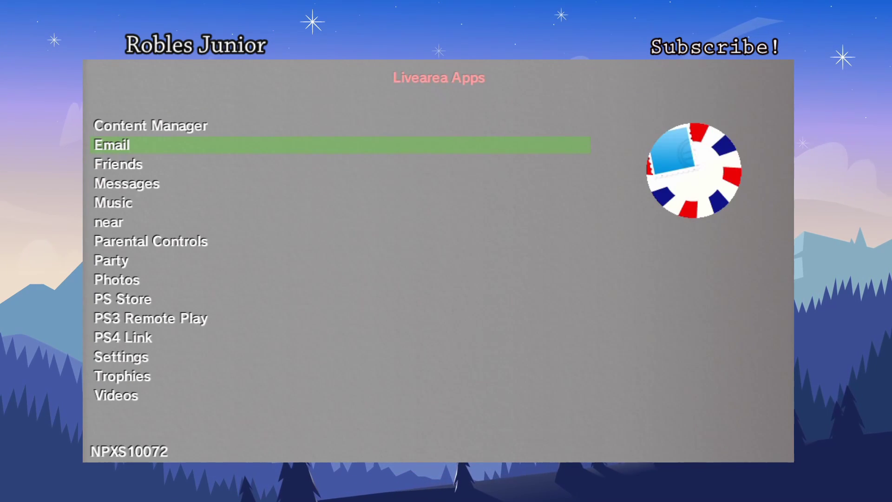
key("Return")
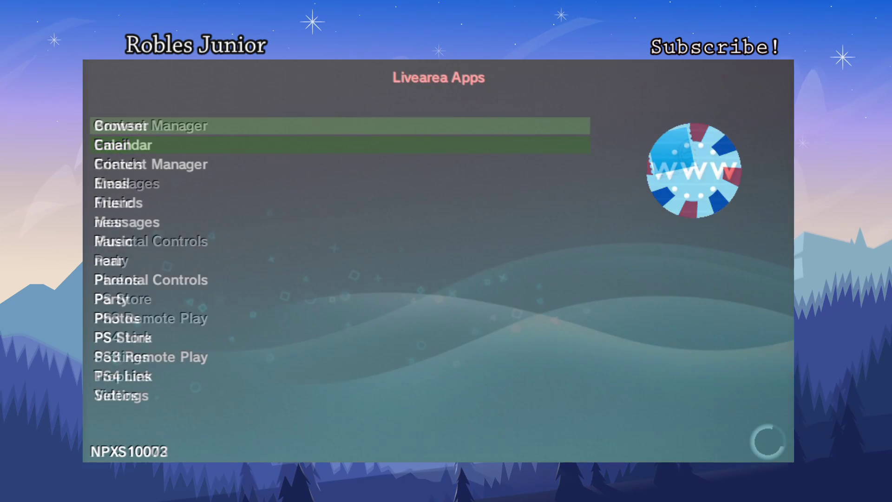
Leave the Livearea Apps list, browse back to LittleBigPlanet, and bring up System Settings.
key("Escape")
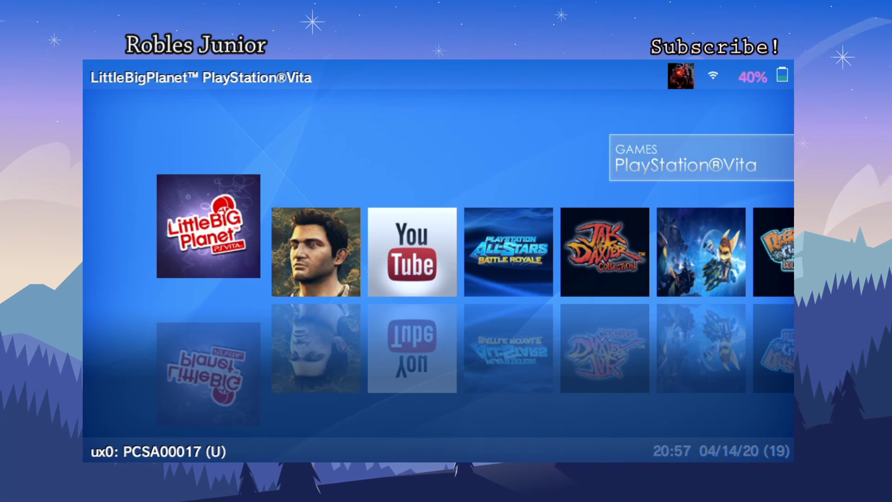
key("Right")
key("Right")
key("Right")
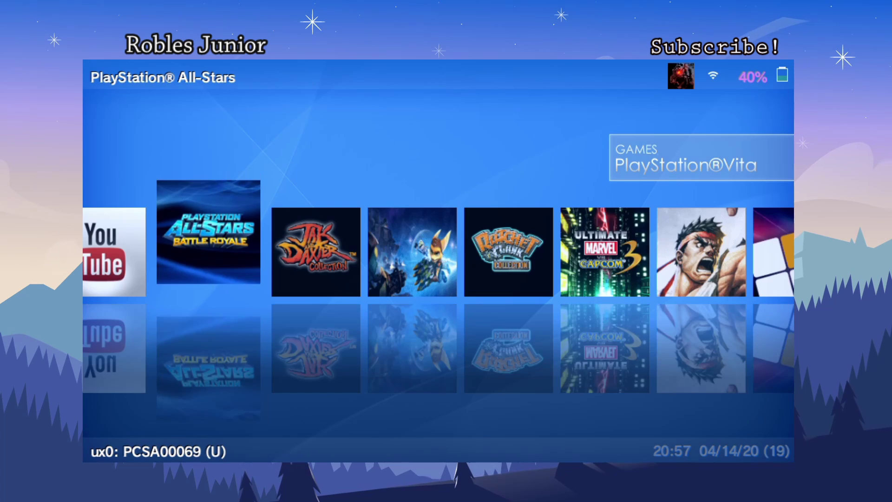
key("Right")
key("Right")
key("Right")
key("Left")
key("Left")
key("Left")
key("Left")
key("Left")
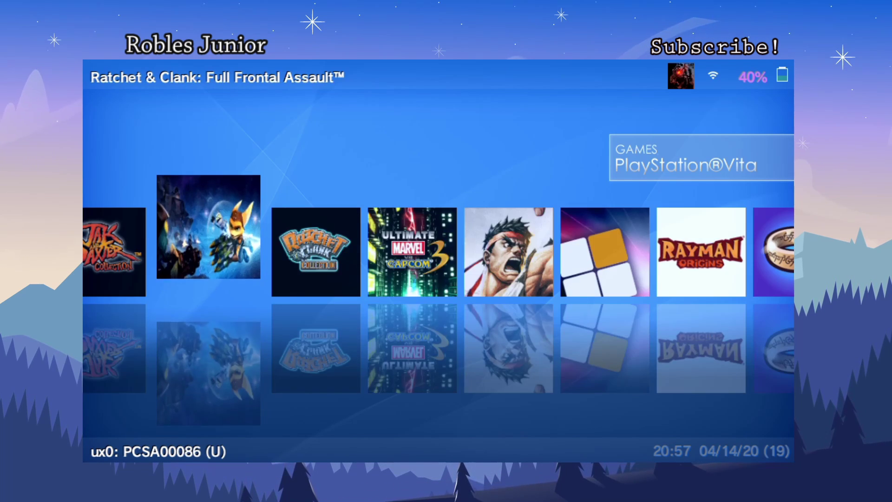
key("Left")
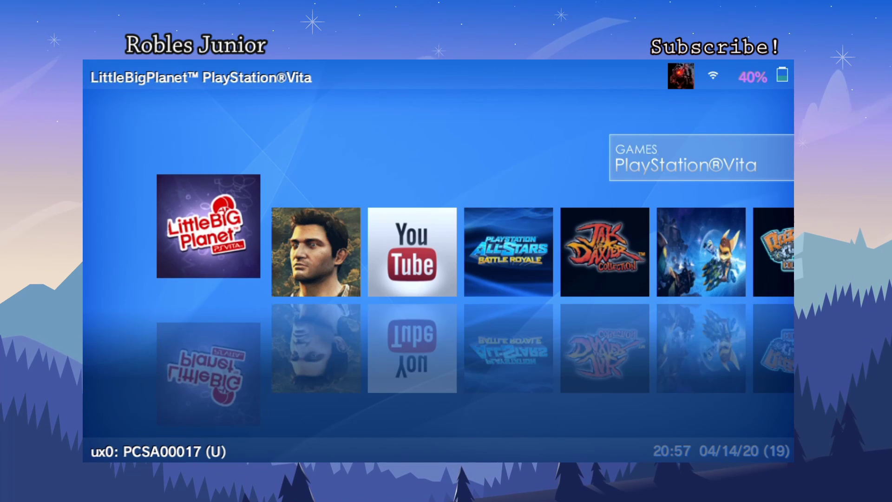
key("Return")
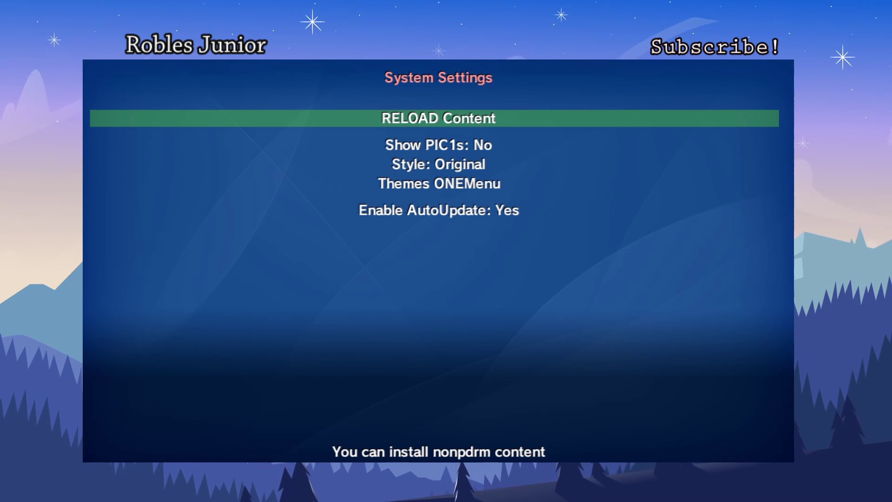
Reload all content, dismissing the no-games-found and DLCs & Updates messages.
key("Return")
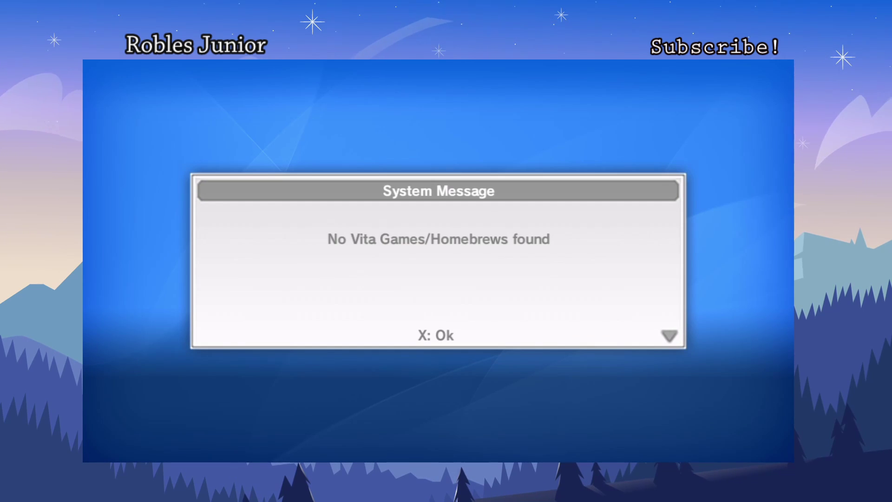
key("Return")
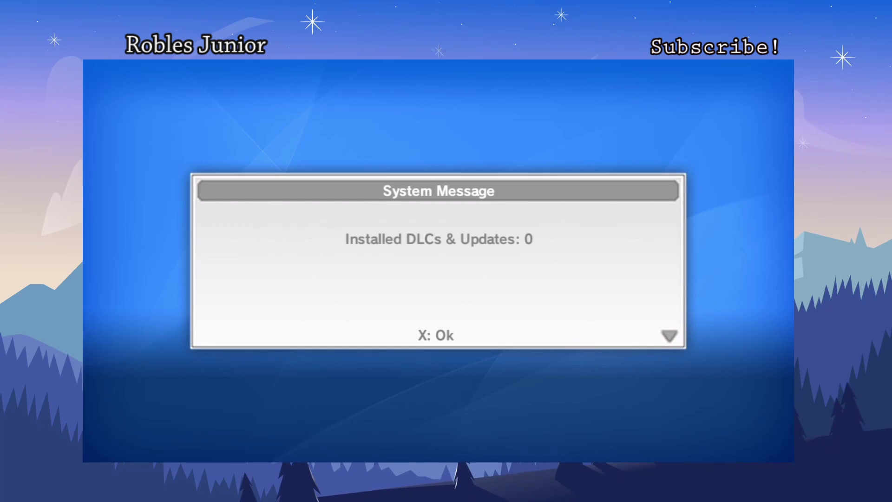
key("Return")
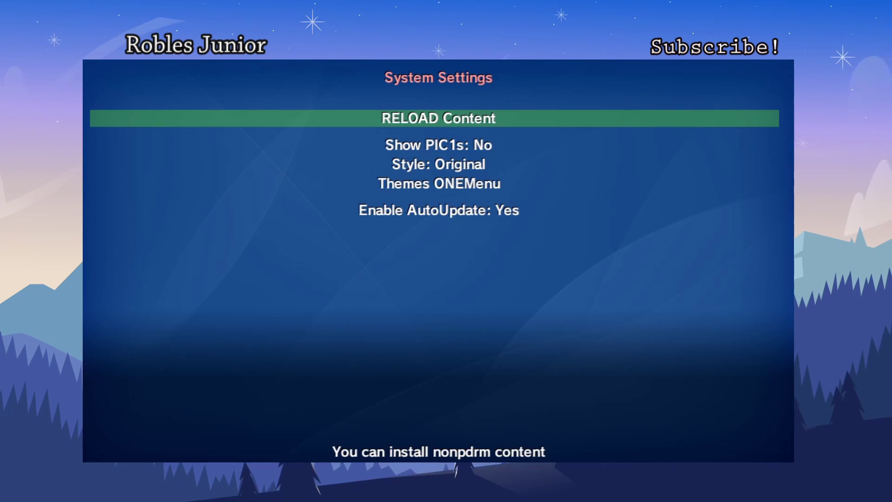
Set Show PIC1s to Yes and exit System Settings.
key("Down")
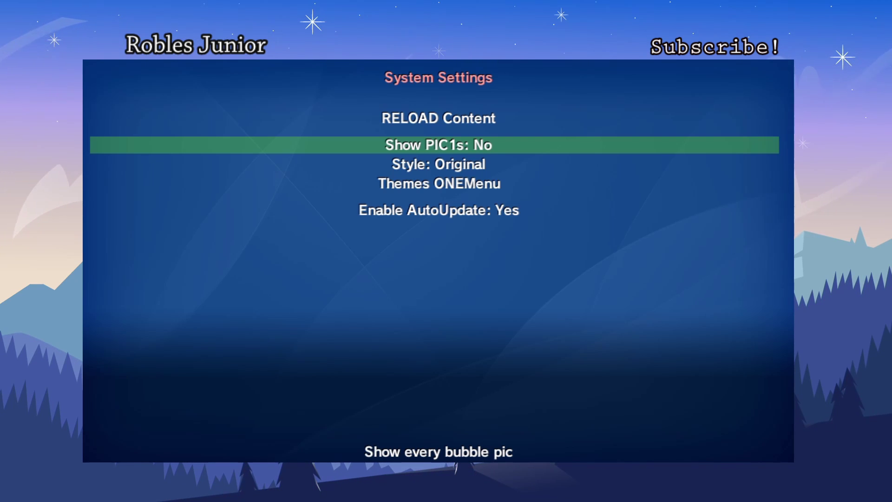
key("Return")
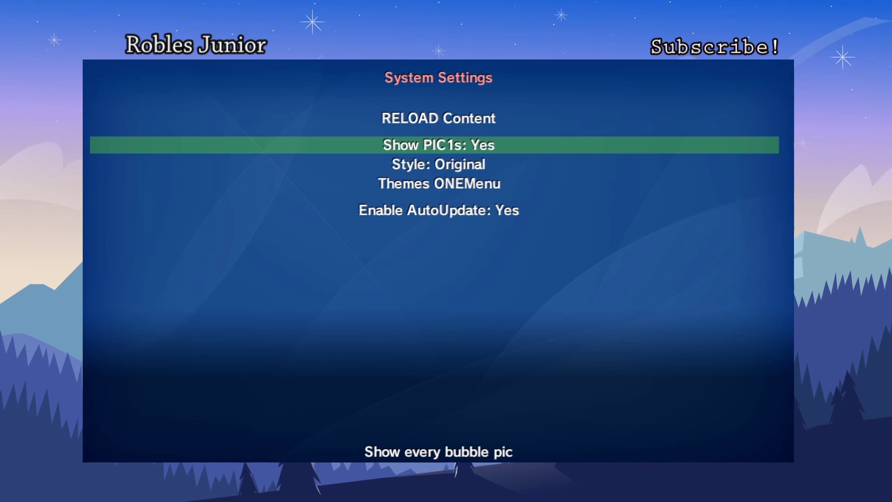
key("Escape")
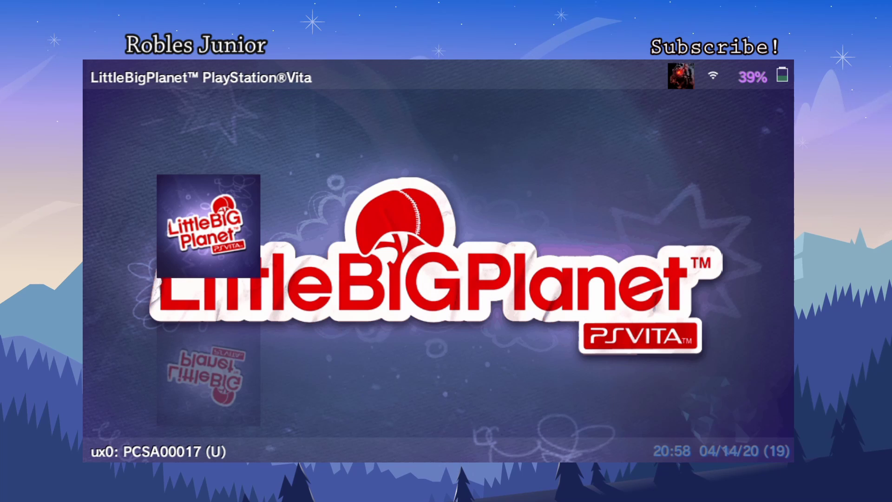
Browse the games from Uncharted: Golden Abyss through to Rayman Origins.
key("Right")
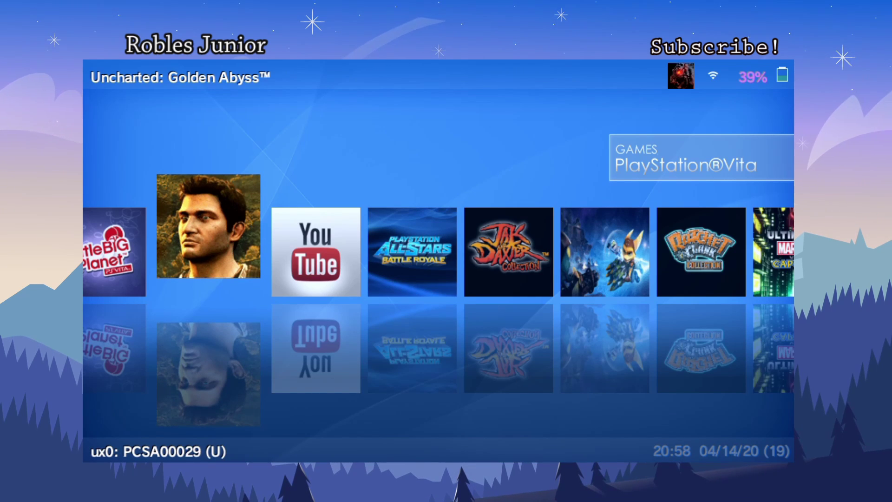
key("Right")
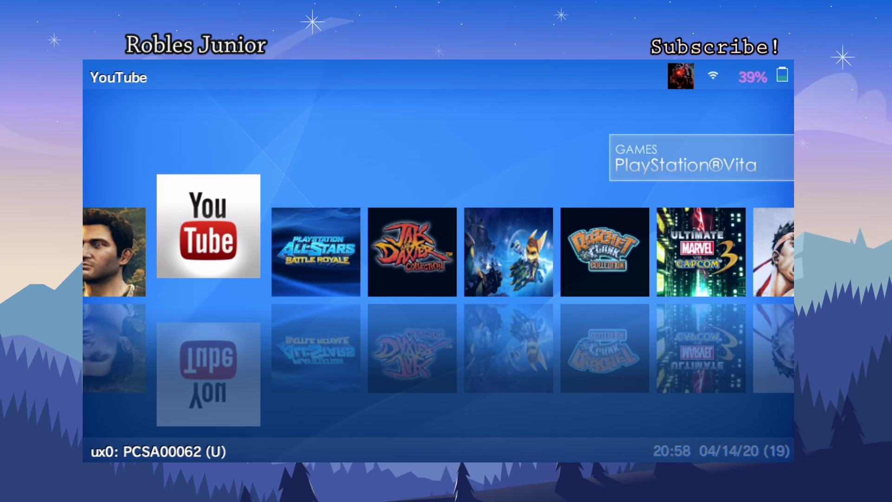
key("Right")
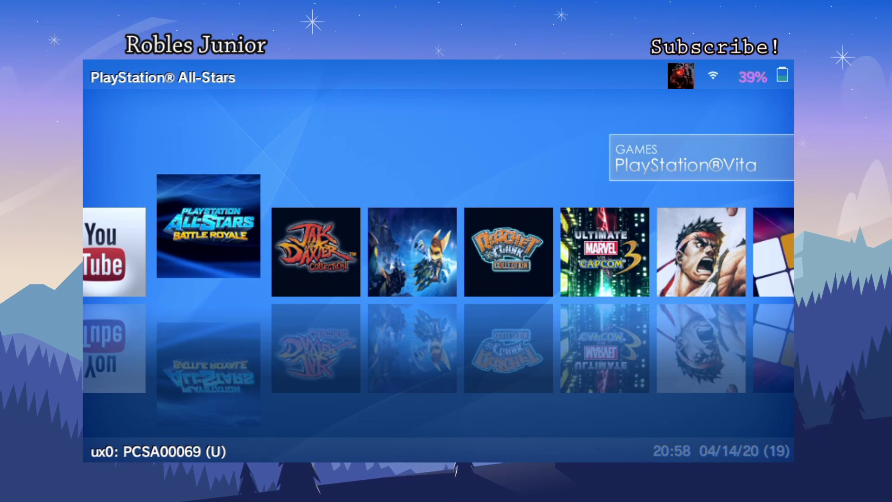
key("Right")
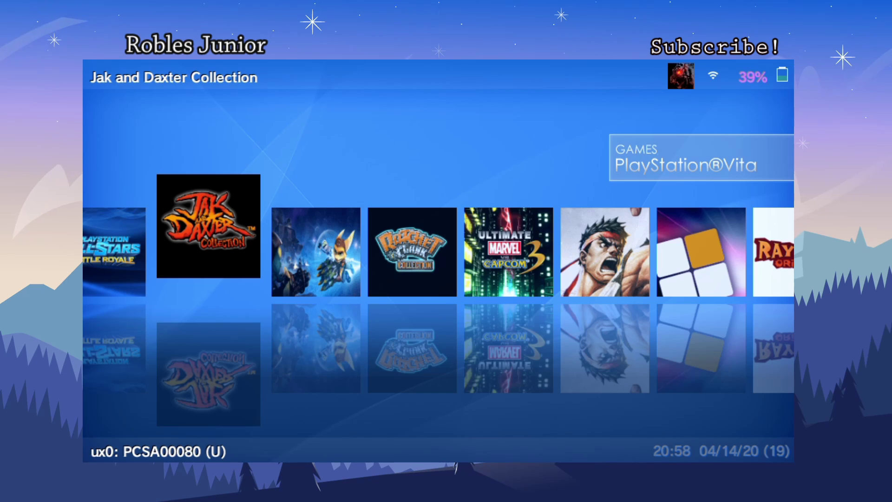
key("Right")
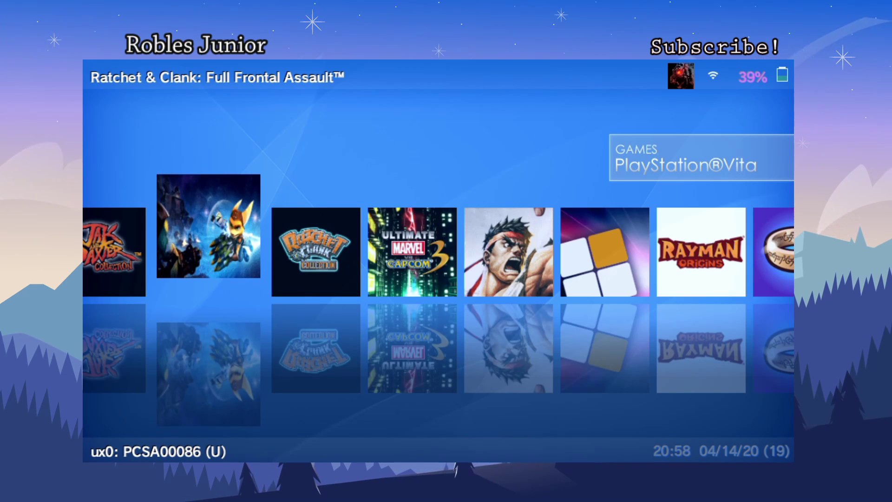
key("Right")
key("Right")
key("Right")
key("Right")
key("Right")
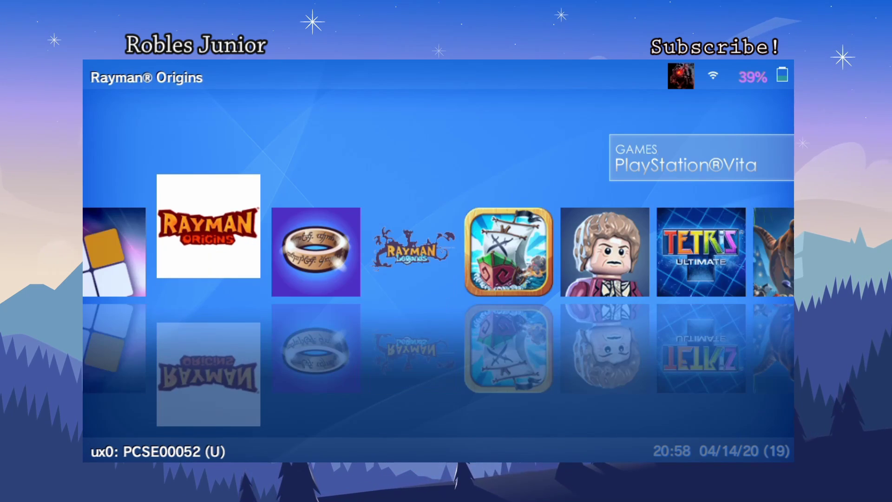
Preview the background art of Rayman Origins, Lumines, SFxTK and neighbouring games.
key("Return")
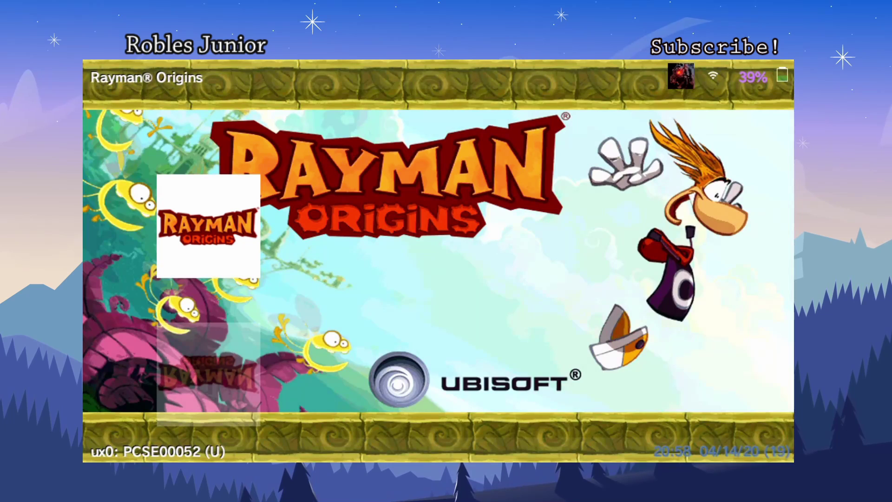
key("Escape")
key("Left")
key("Return")
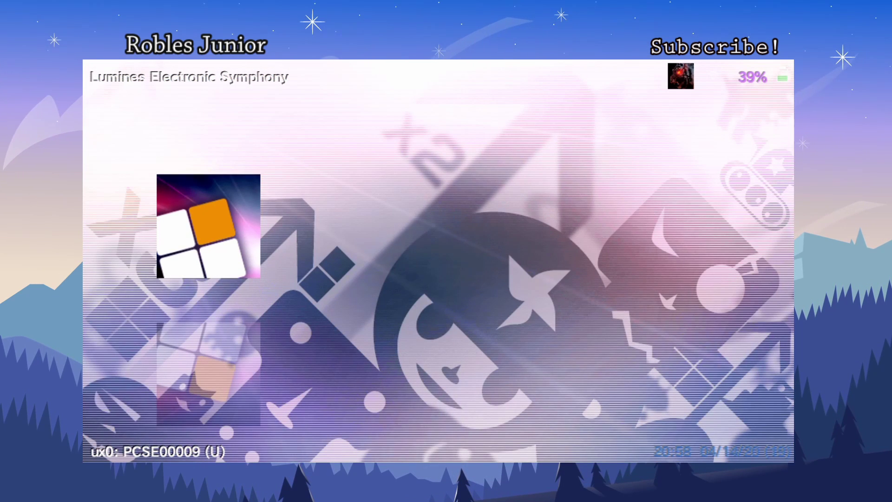
key("Escape")
key("Left")
key("Return")
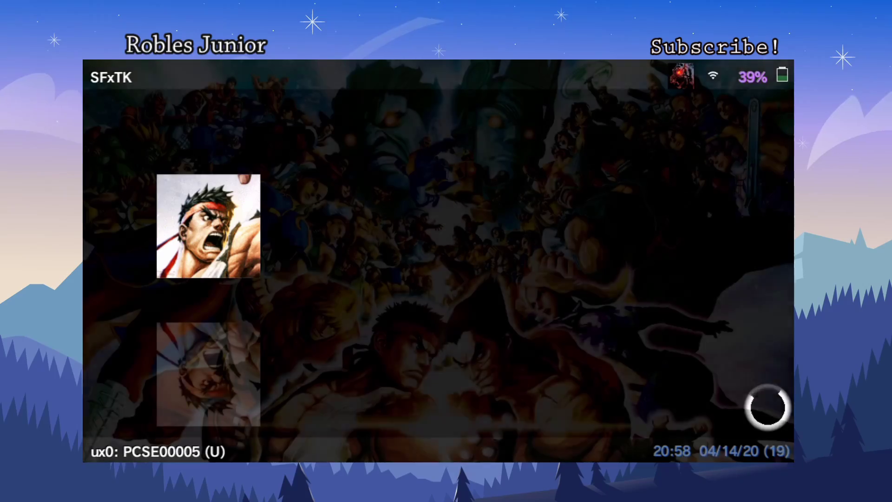
key("Escape")
key("Right")
key("Right")
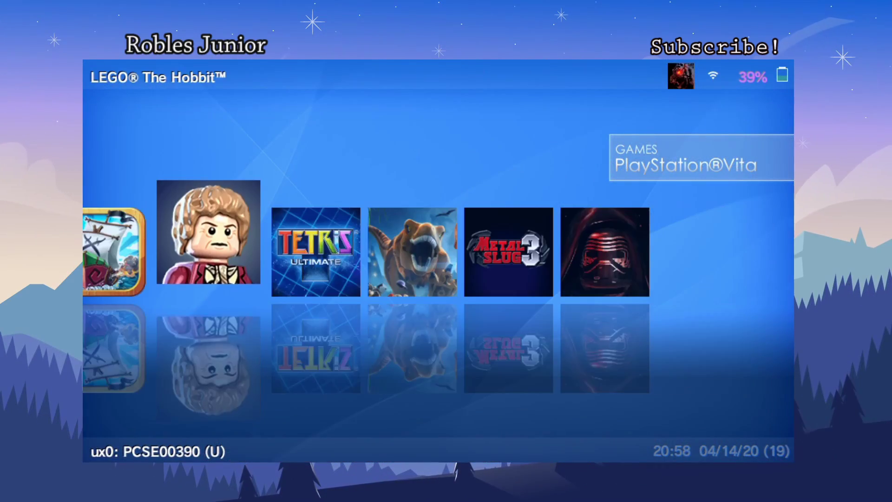
key("Right")
key("Left")
key("Left")
key("Left")
key("Left")
key("Left")
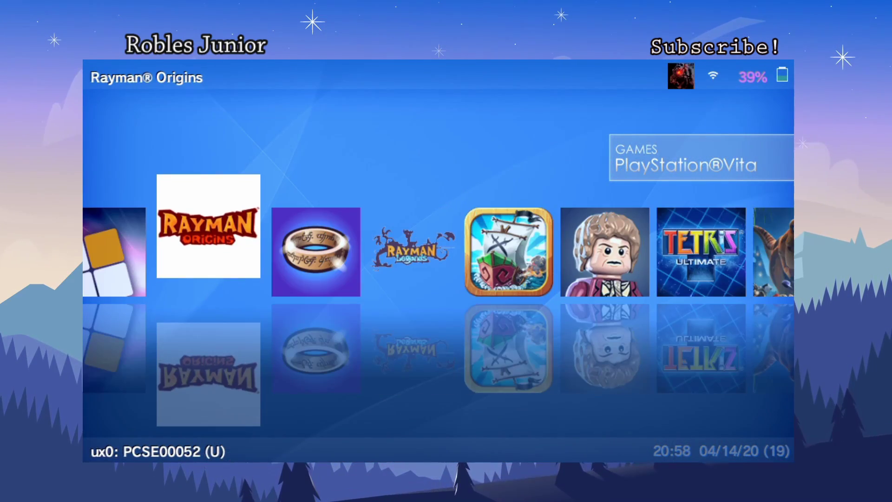
key("Return")
Preview ELF-Forest, Adrenaline Bubbles Manager and PSP Homebrew Browser backgrounds in Homebrews.
key("Escape")
key("Down")
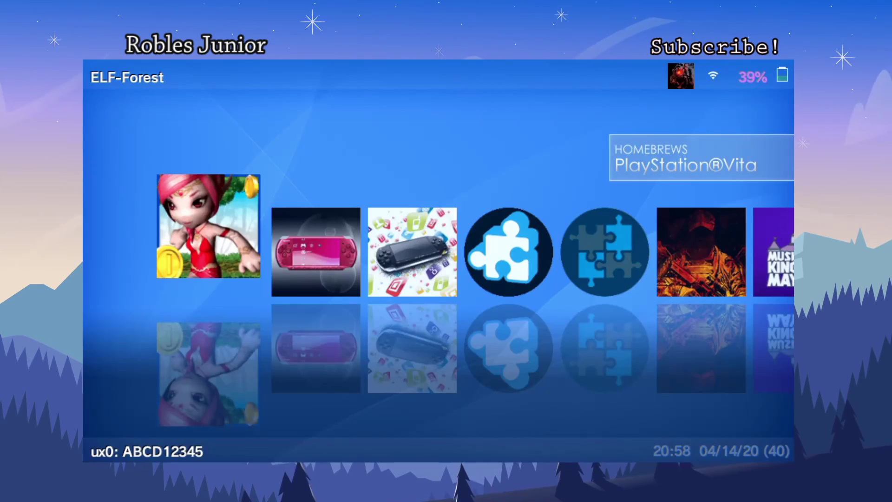
key("Return")
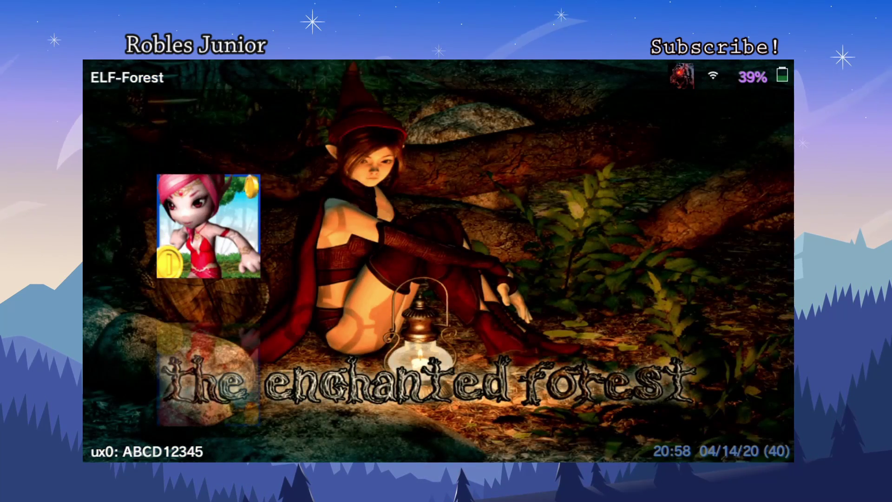
key("Escape")
key("Right")
key("Return")
key("Escape")
key("Right")
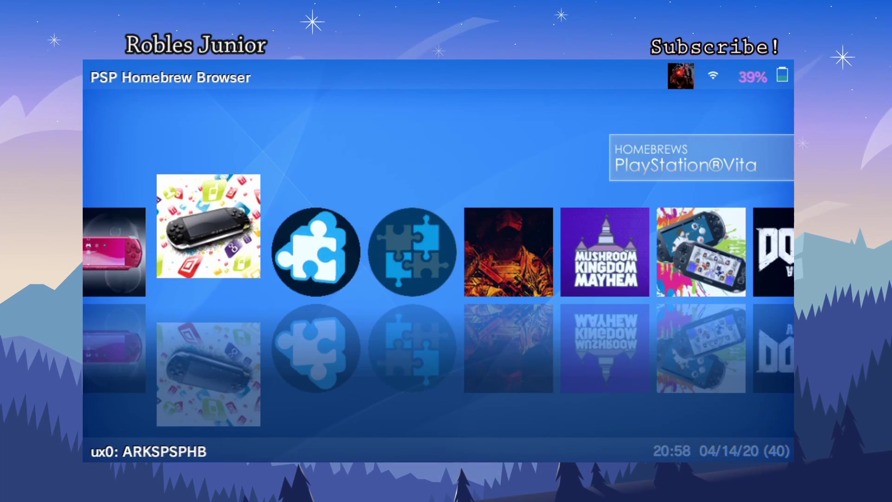
Preview Autoplugin and AutoPlugin II backgrounds, then return to PSP Homebrew Browser.
key("Return")
key("Escape")
key("Right")
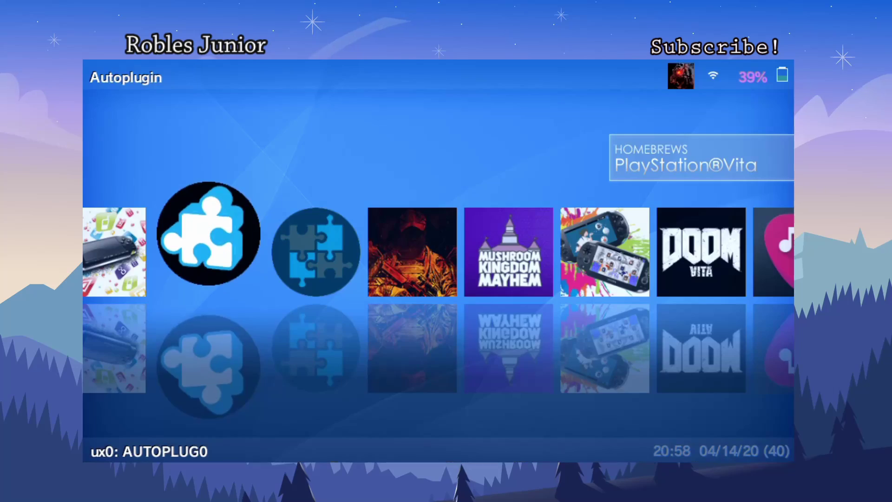
key("Return")
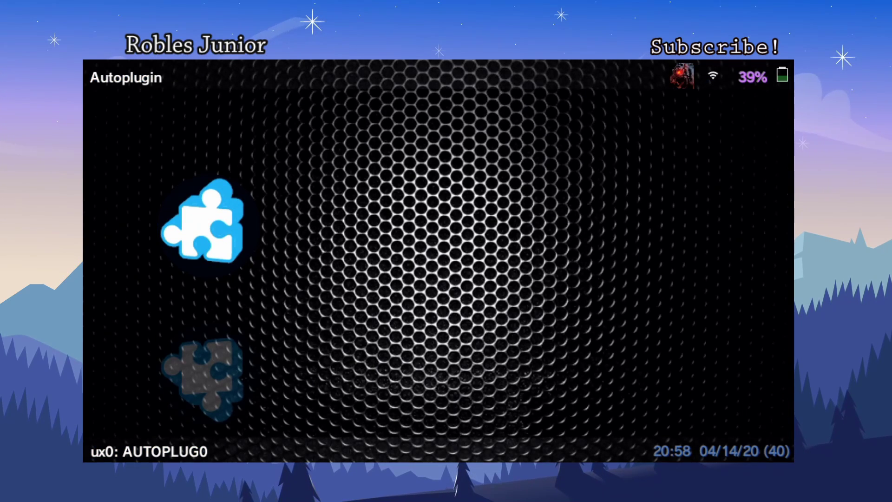
key("Escape")
key("Right")
key("Return")
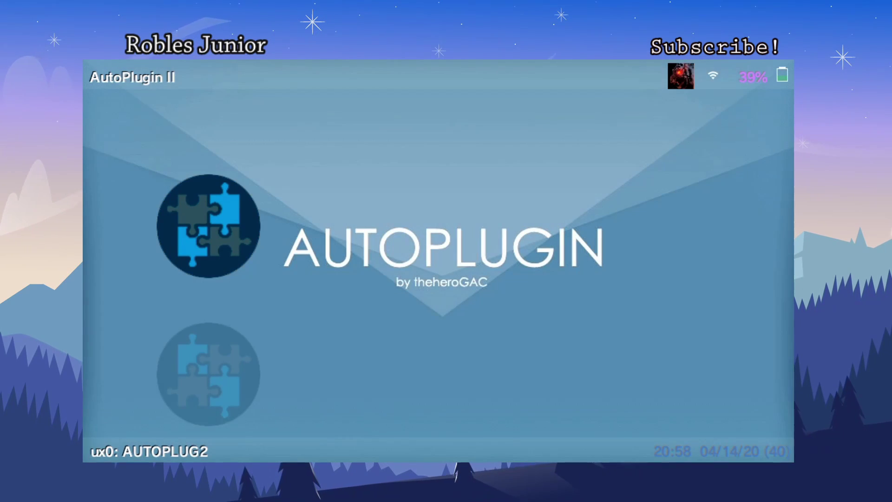
key("Escape")
key("Left")
key("Left")
Bring up System Settings and highlight the Style option.
key("Return")
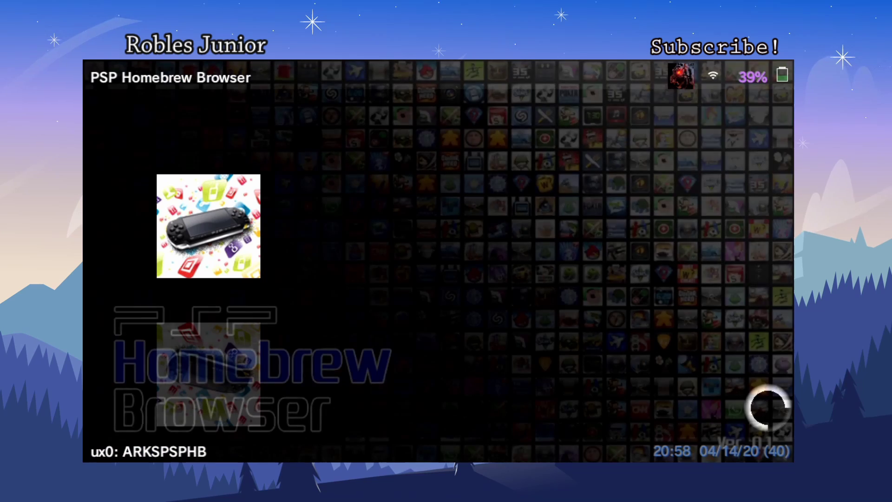
key("Escape")
key("s")
key("Down")
key("Down")
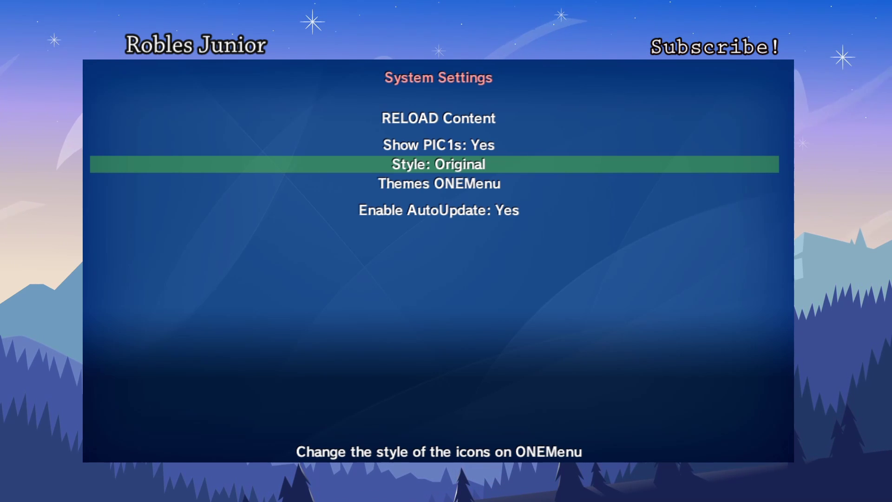
Set Style to PS4 XMB and browse the homebrews and games in the new layout.
key("Right")
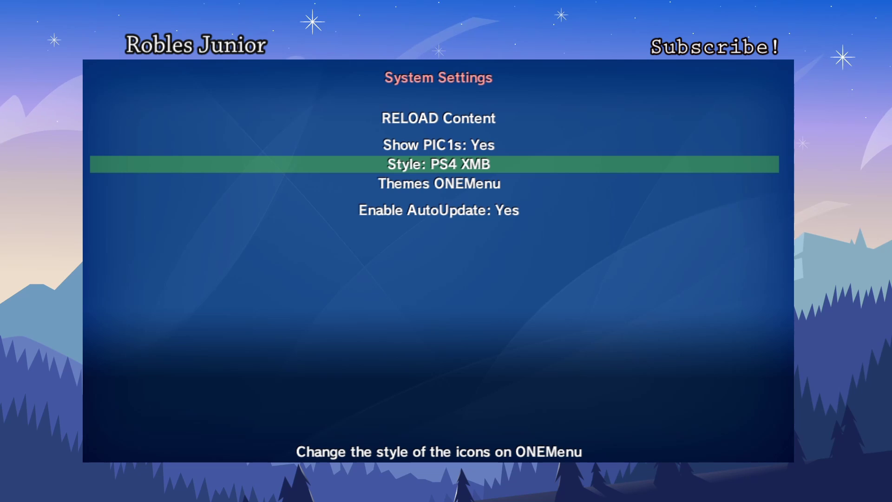
key("Left")
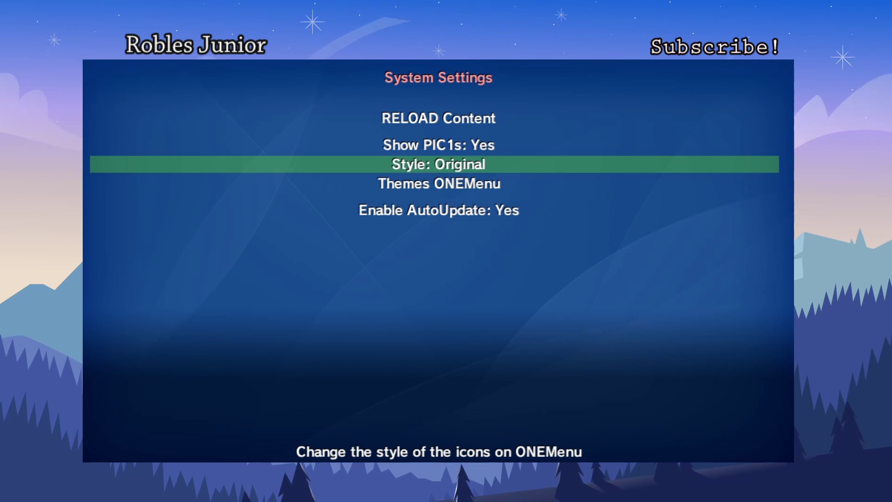
key("Right")
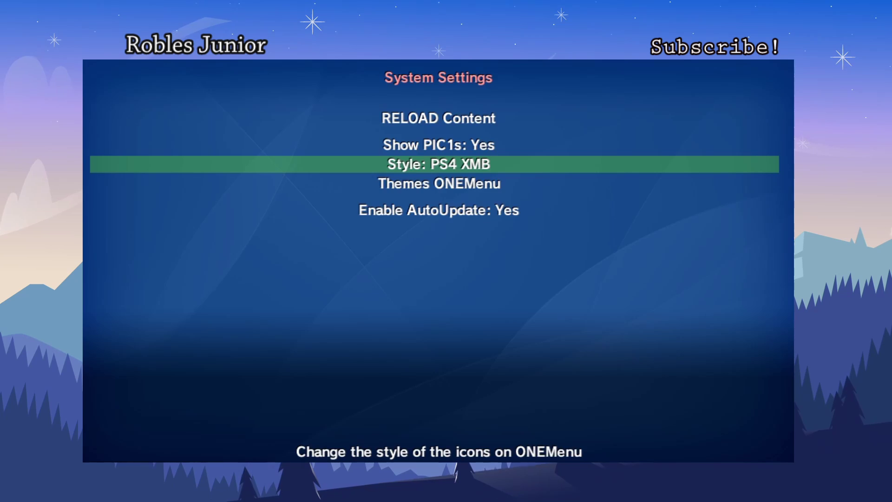
key("Escape")
key("Left")
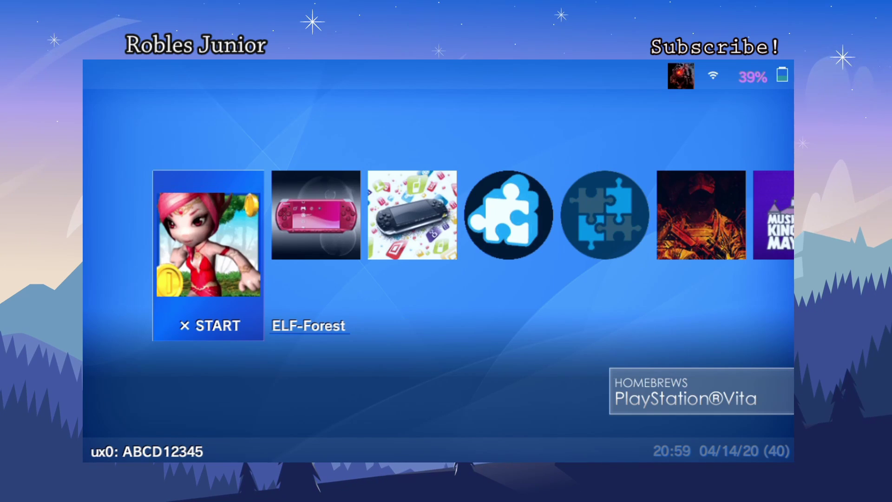
key("Right")
key("Right")
key("Down")
key("Right")
key("Right")
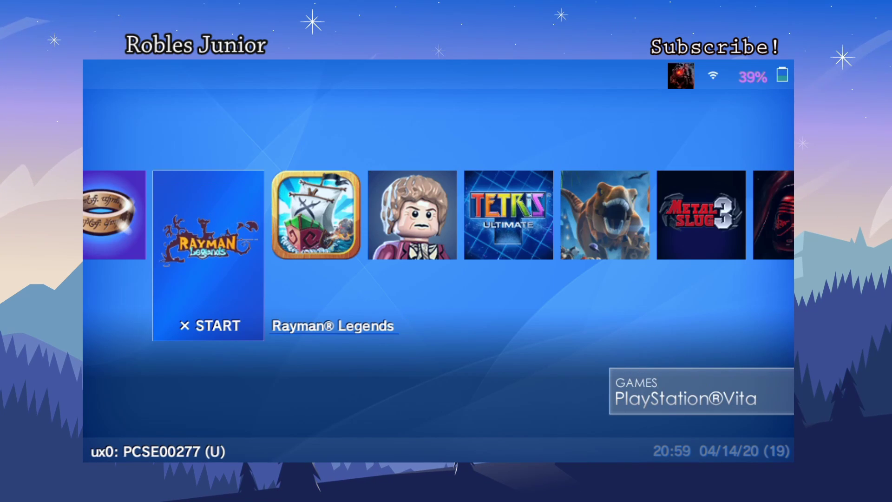
key("Left")
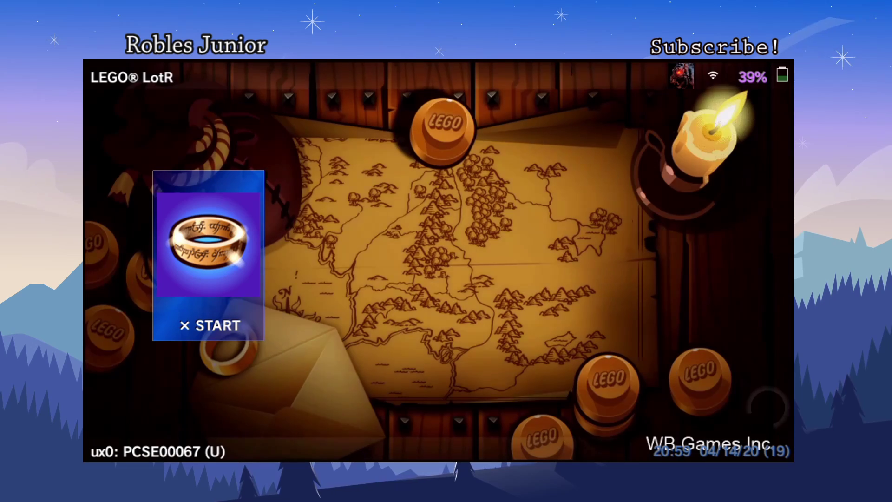
Revert Style to Original and browse the games to compare the layouts.
key("Return")
key("Down")
key("Down")
key("Right")
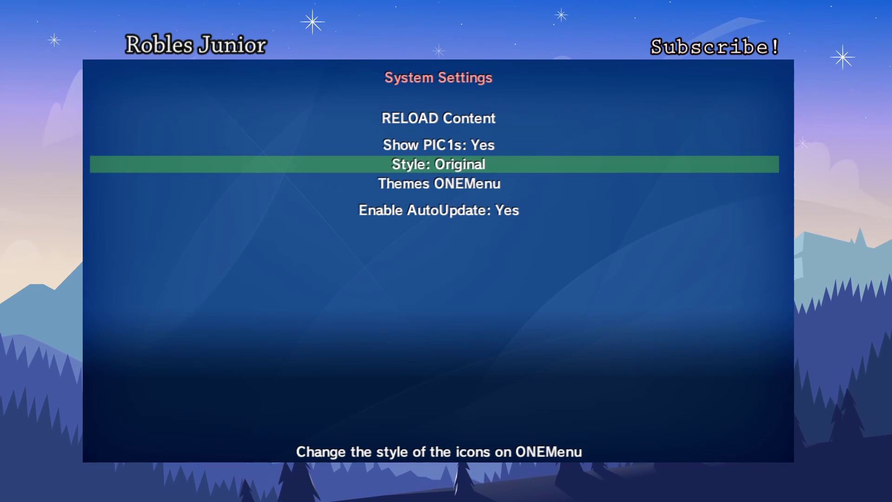
key("Escape")
key("Right")
key("Left")
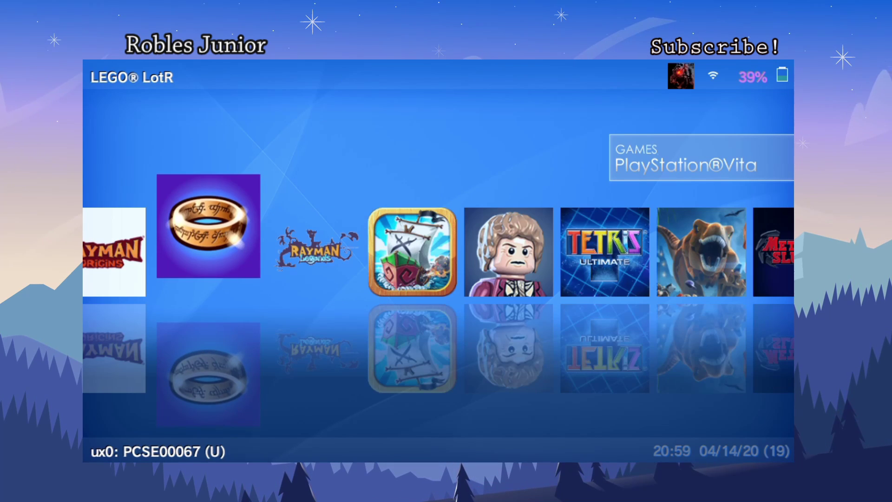
key("Left")
key("Right")
key("Right")
key("Right")
key("Right")
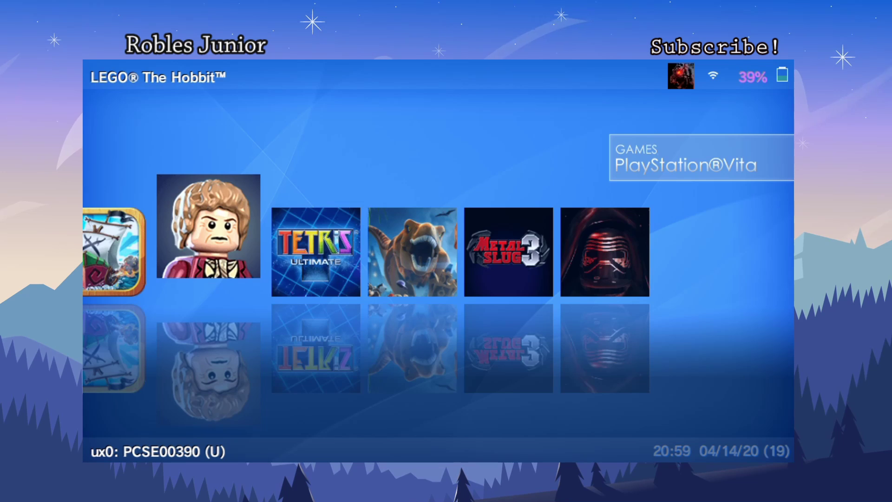
key("Right")
key("Left")
key("Left")
key("Left")
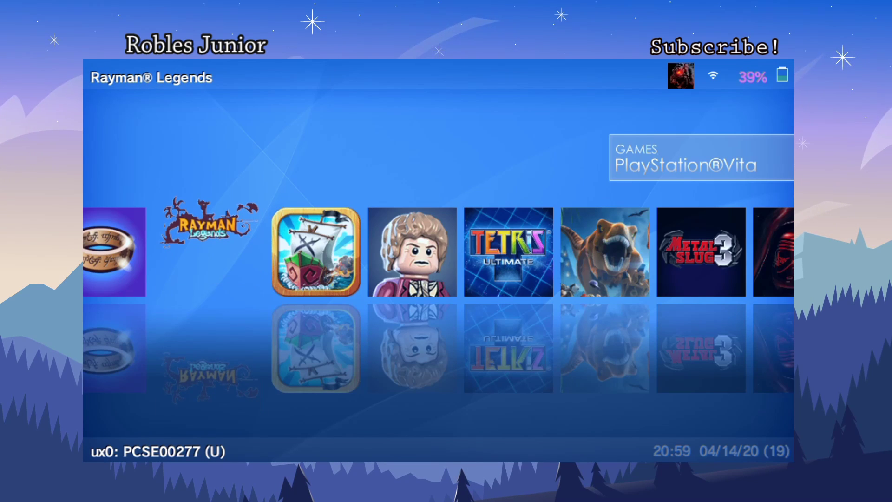
key("Left")
key("Left")
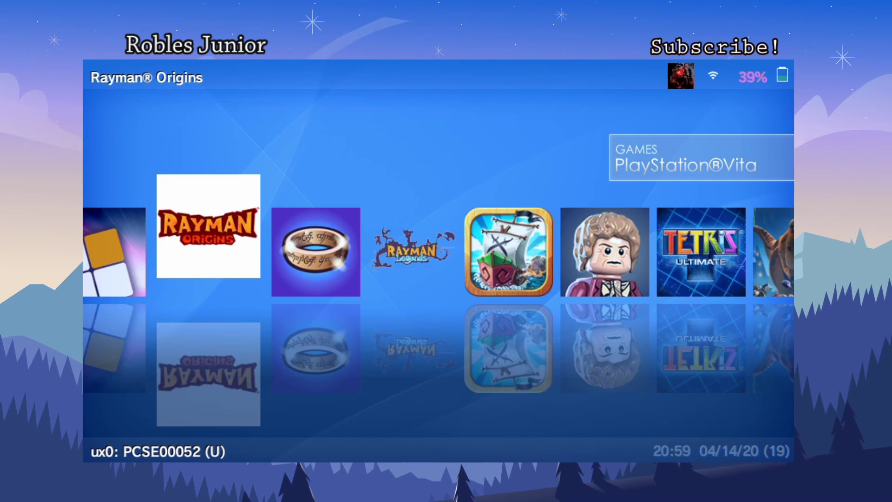
Switch Style back to PS4 XMB in System Settings.
key("Return")
key("Down")
key("Down")
key("Return")
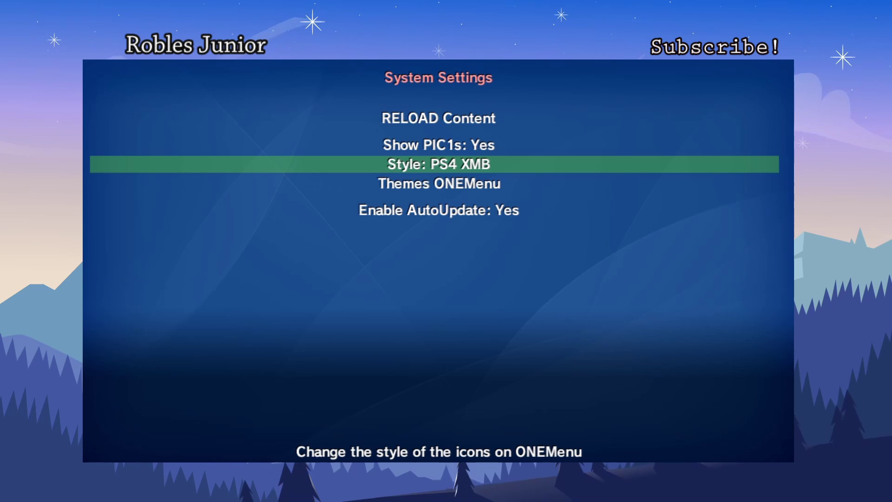
key("Escape")
Browse the PS4 XMB game row around LEGO LotR and Rayman Legends, then reach theme options.
key("Left")
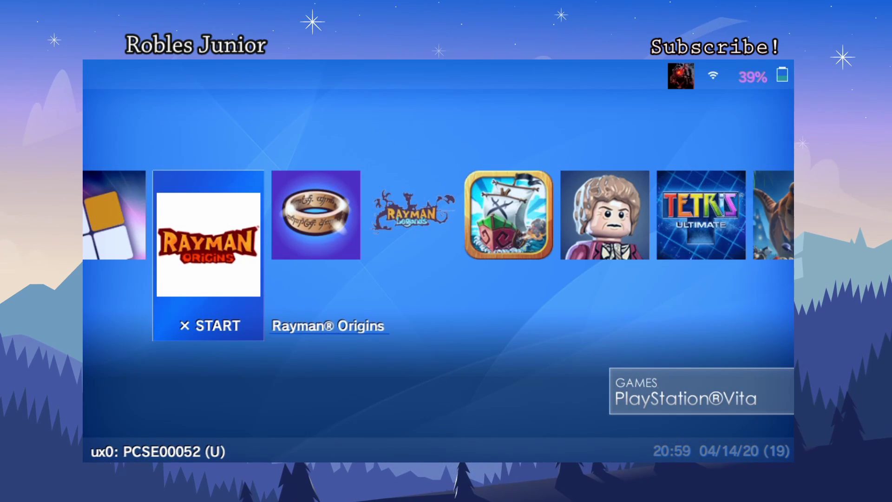
key("Right")
key("Right")
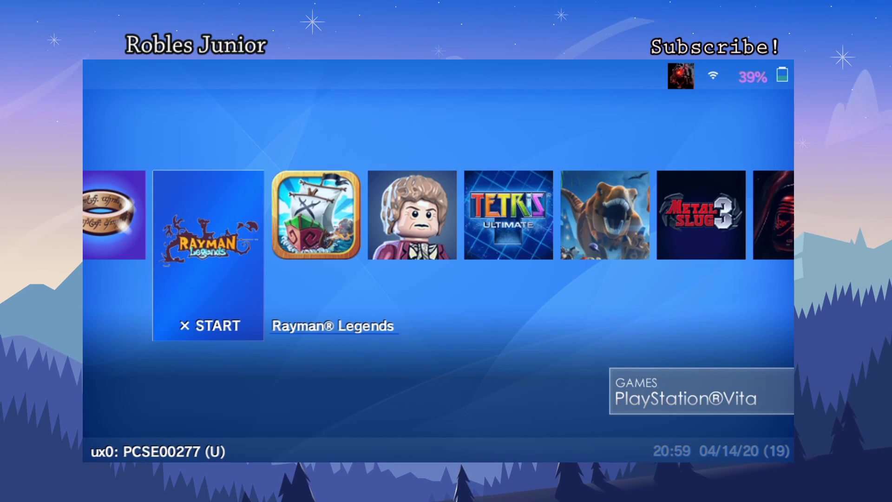
key("Right")
key("Left")
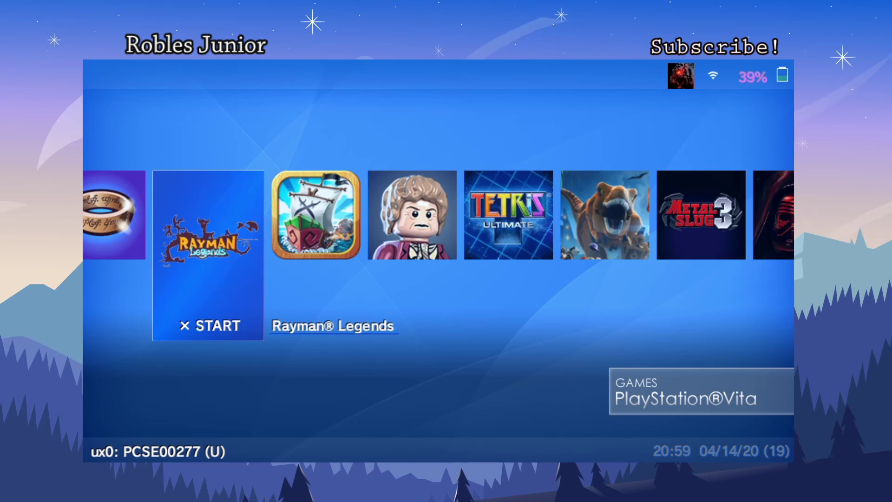
key("Left")
key("Right")
key("Left")
key("Right")
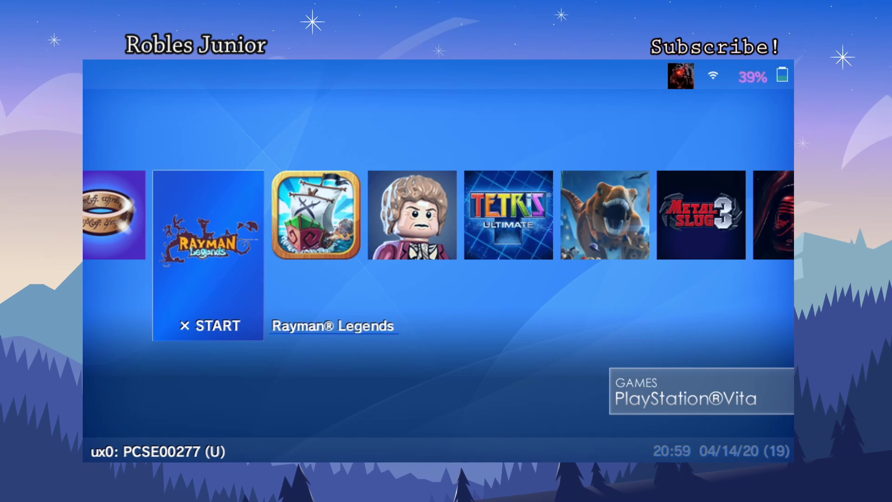
key("Left")
key("Down")
key("Down")
key("Down")
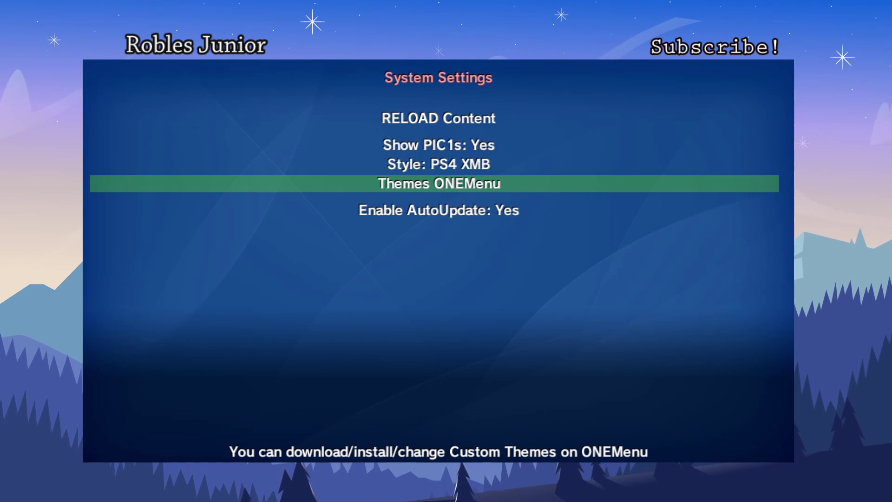
Browse Themes Online, previewing Blue Dash for ONEmenu and Blood Stained.
key("Return")
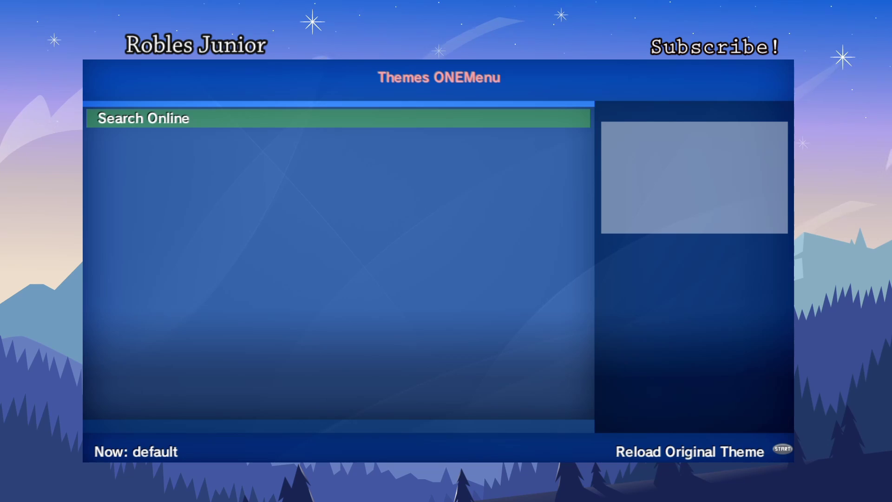
key("Return")
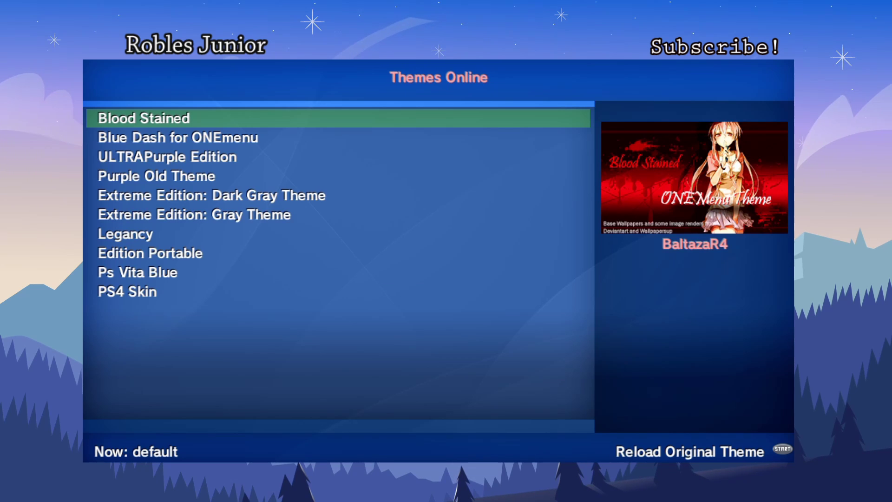
key("Down")
key("Down")
key("Down")
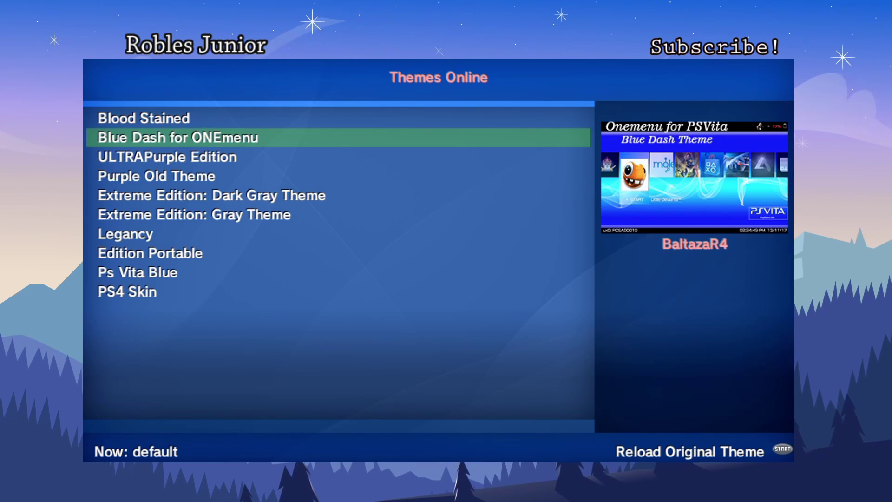
key("Up")
key("Up")
key("Up")
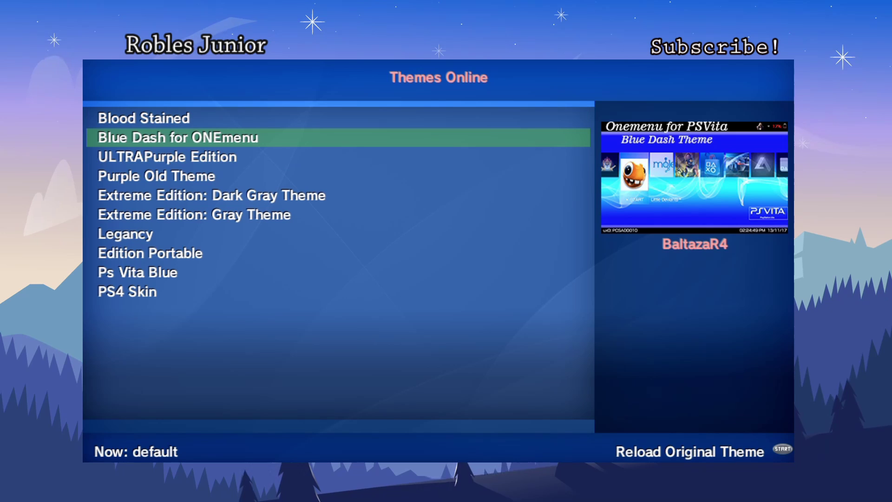
key("Down")
key("Down")
key("Down")
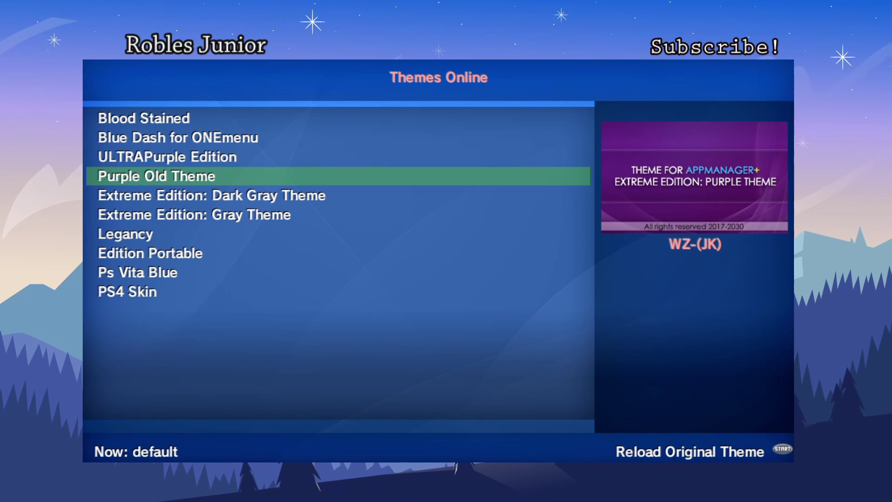
key("Down")
key("Up")
key("Up")
key("Up")
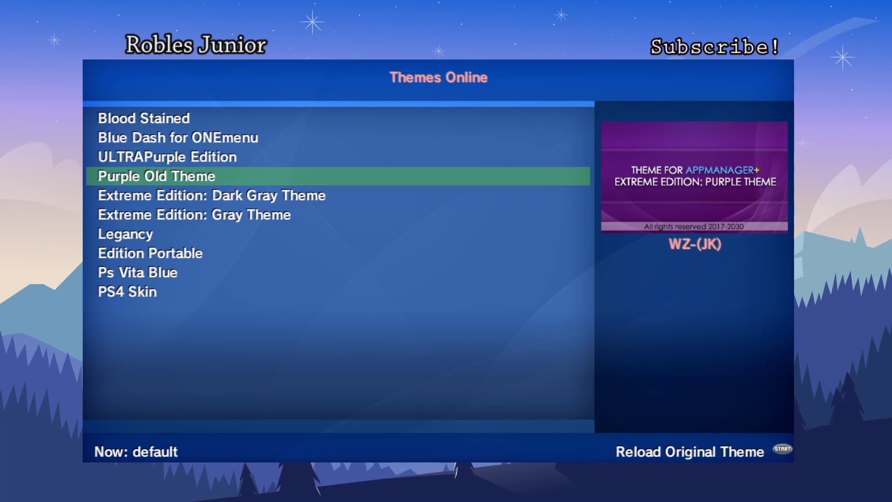
key("Up")
key("Down")
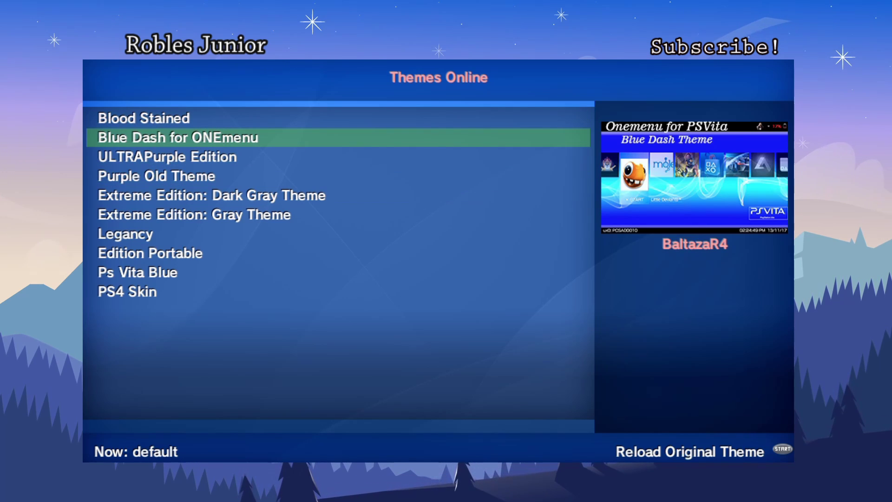
Preview ULTRAPurple, Purple Old, Dark Gray and Ps Vita Blue, then install Edition Portable.
key("Down")
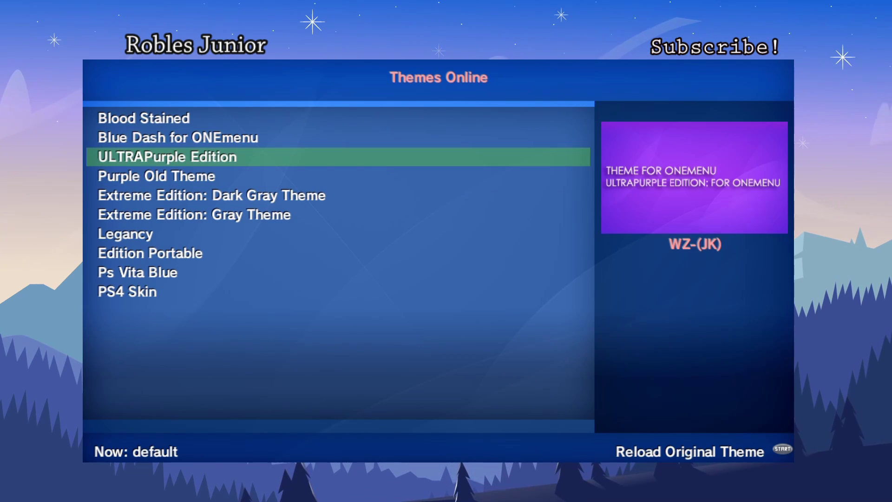
key("Down")
key("Down")
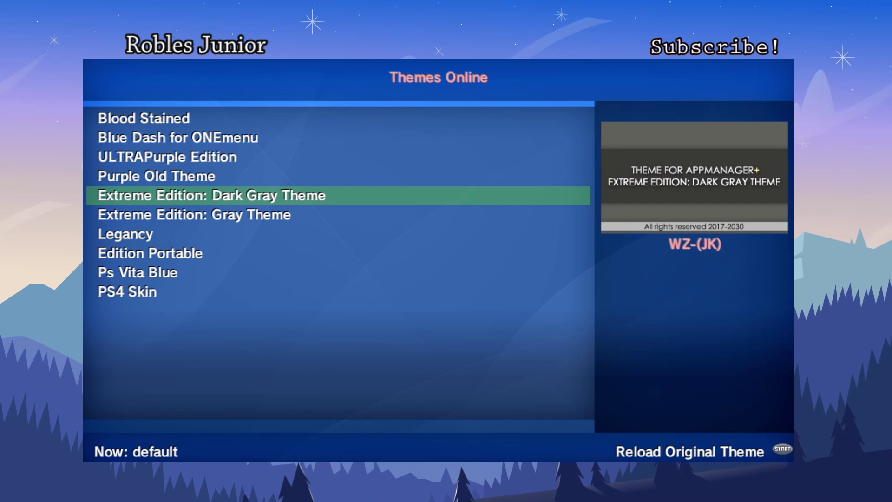
key("Down")
key("Down")
key("Down")
key("Down")
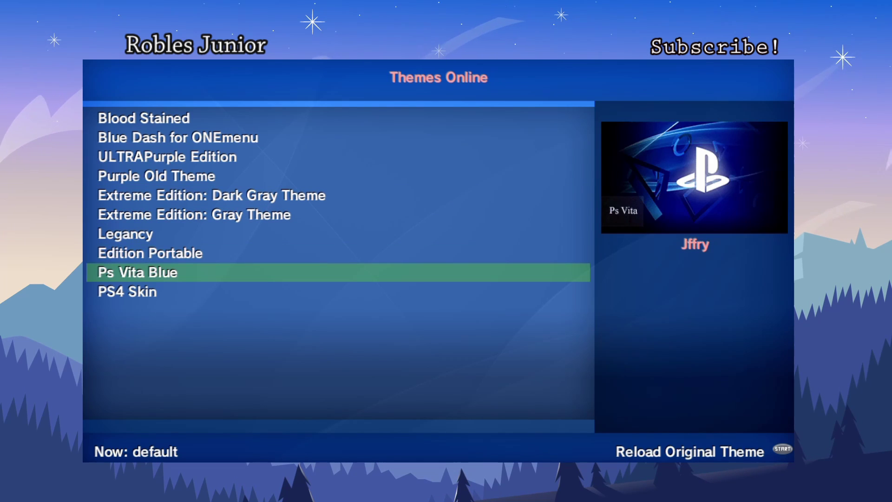
key("Up")
key("Up")
key("Down")
key("Down")
key("Down")
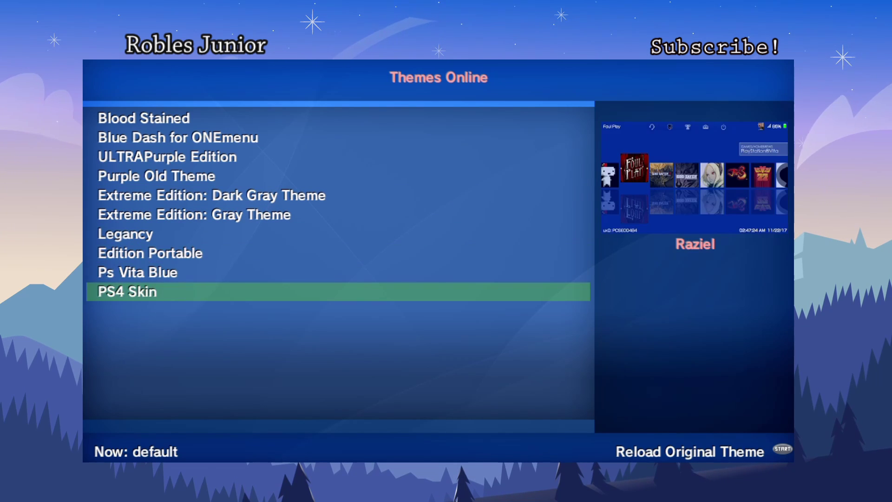
key("Up")
key("Up")
key("Return")
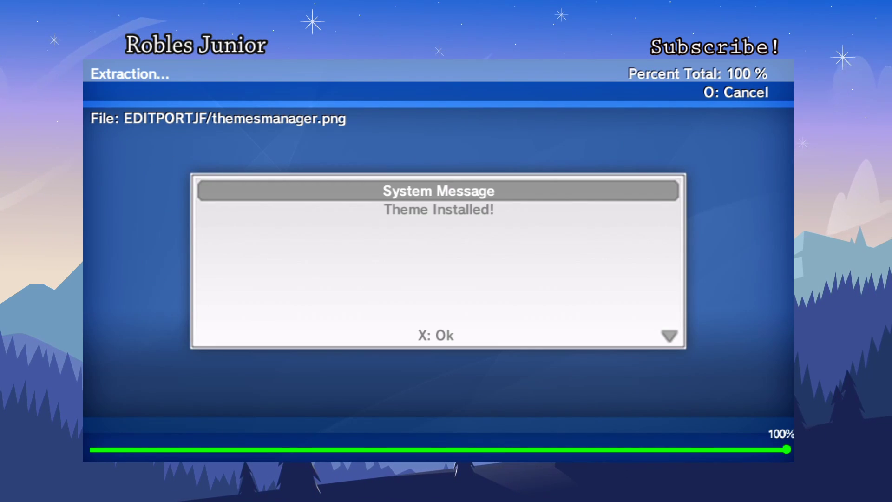
Dismiss the Theme Installed message and apply the Edition Portable theme from the installed themes.
key("Return")
key("Escape")
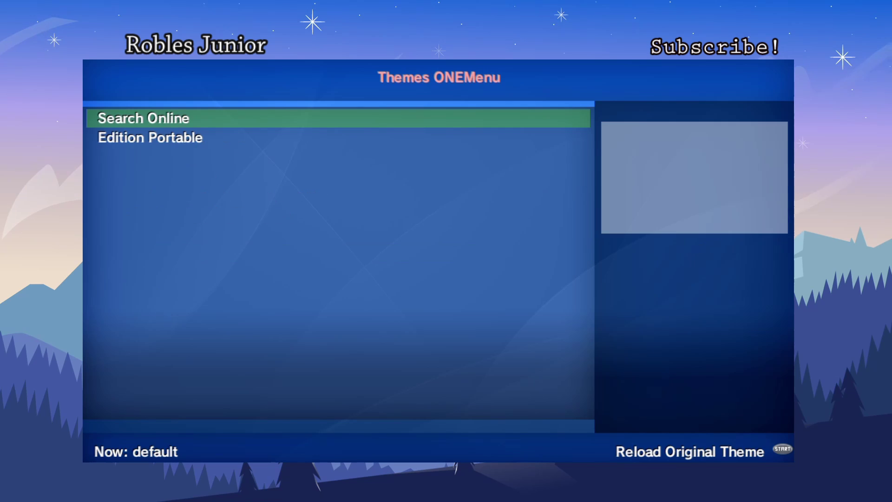
key("Escape")
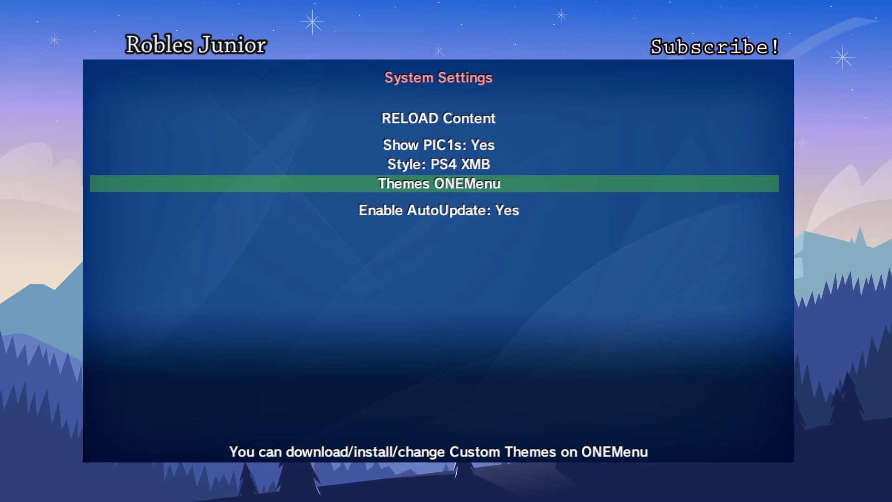
key("Return")
key("Down")
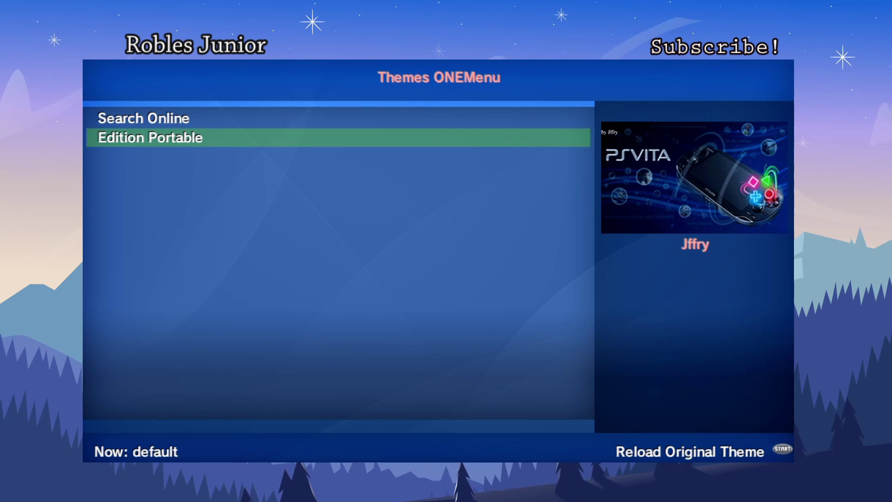
key("Return")
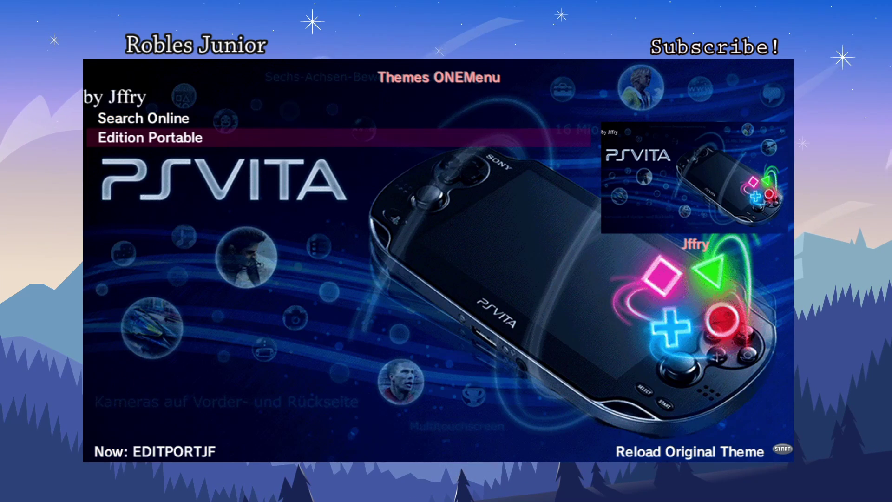
Exit settings and browse the homebrew apps on the newly themed launcher.
key("Escape")
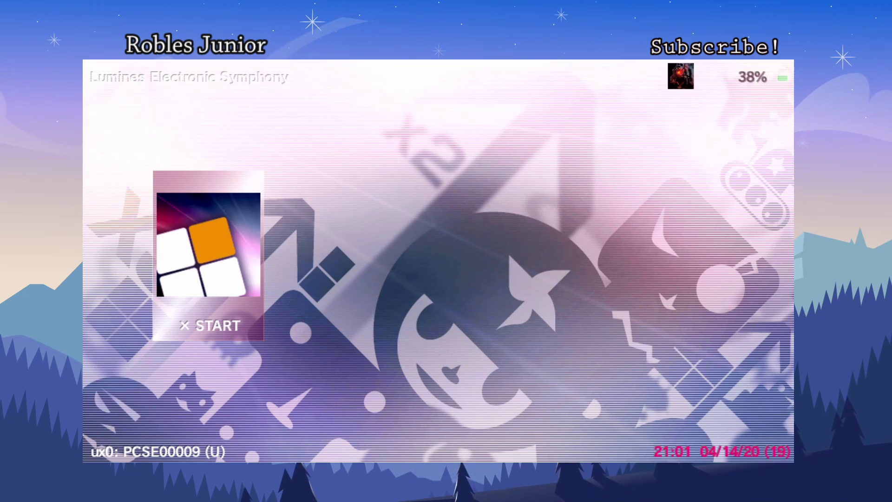
key("Left")
key("Left")
key("Left")
key("Left")
key("Left")
key("Left")
key("Left")
key("Left")
key("Left")
key("Left")
key("Left")
key("Left")
key("Left")
key("Left")
key("Left")
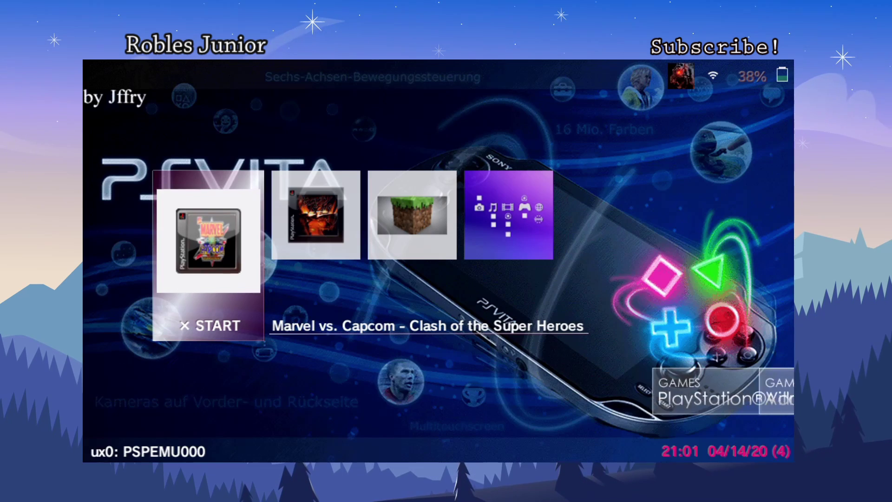
key("Right")
key("Right")
key("Right")
key("Right")
key("Right")
key("Right")
key("Right")
key("Right")
key("Right")
key("Right")
key("Right")
key("Right")
key("Right")
key("Right")
key("Right")
key("Right")
key("Right")
key("Right")
key("Right")
key("Right")
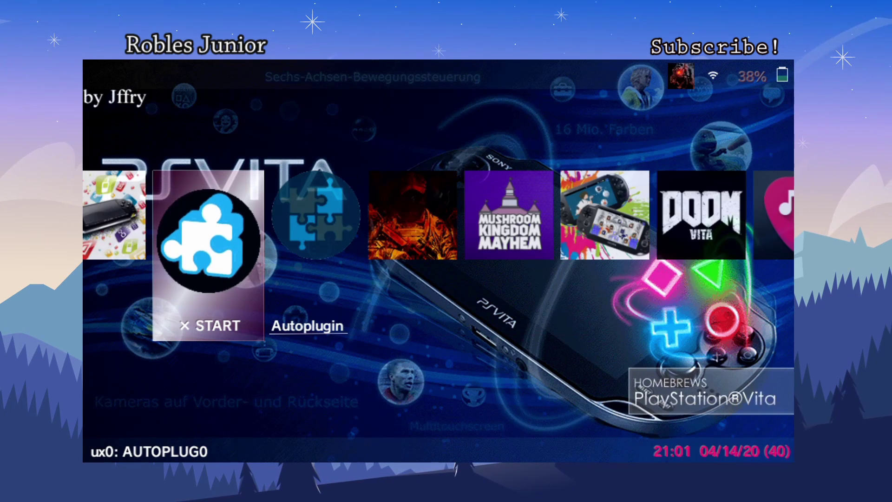
key("Left")
key("Left")
key("Left")
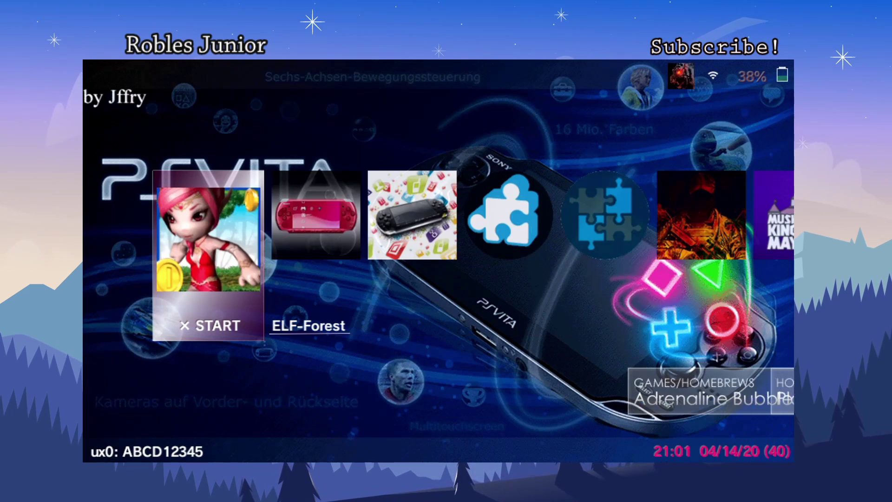
key("Right")
key("Right")
key("Right")
key("Right")
key("Right")
key("Right")
key("Right")
key("Right")
key("Right")
key("Right")
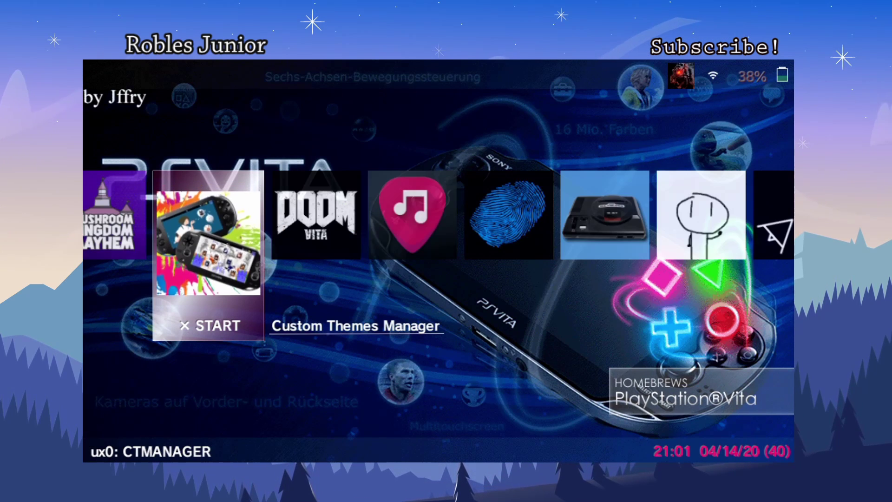
key("Right")
key("Right")
key("Right")
key("Right")
key("Right")
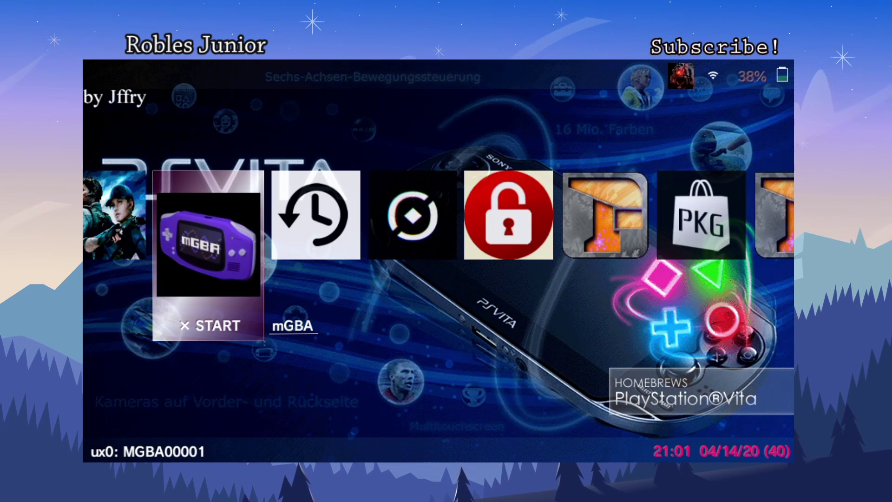
key("Right")
key("Right")
key("Right")
key("Right")
key("Right")
key("Right")
key("Right")
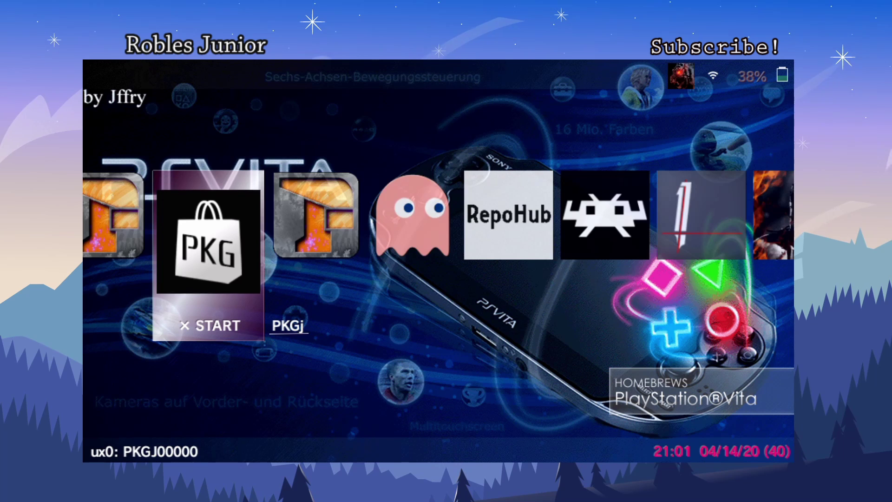
key("Left")
key("Left")
key("Left")
key("Left")
key("Left")
key("Left")
key("Left")
key("Left")
key("Left")
key("Left")
key("Left")
key("Left")
key("Left")
key("Left")
key("Left")
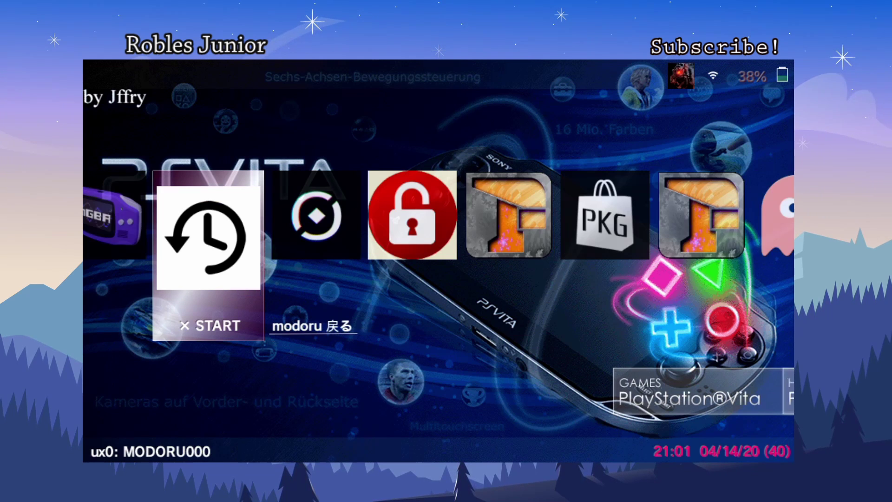
key("Down")
key("Up")
key("Left")
key("Down")
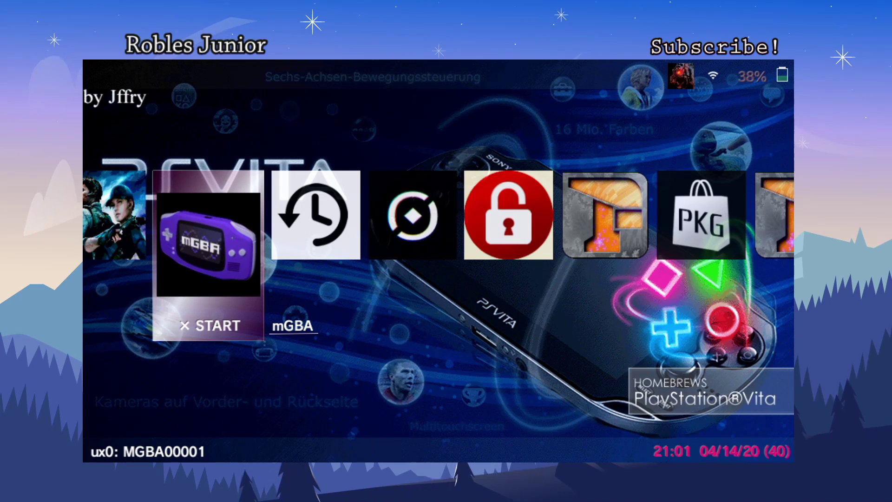
key("Down")
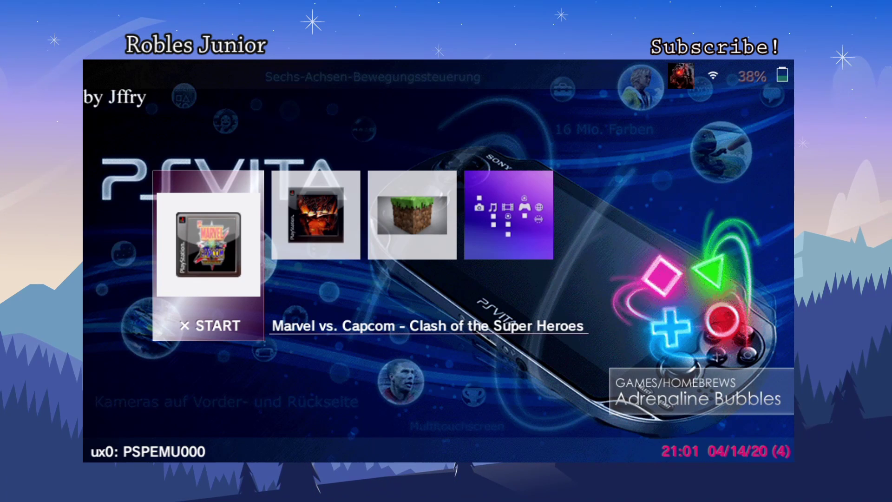
key("Down")
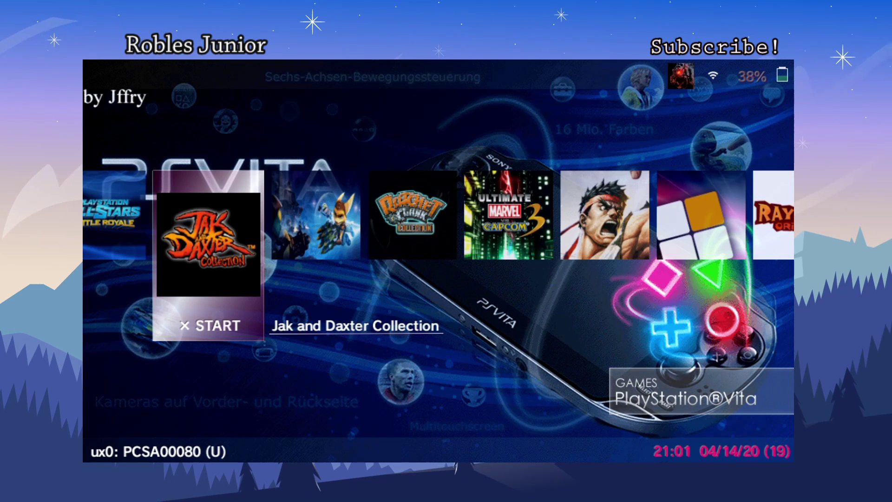
Download and install the Ps Vita Blue theme from the online themes list in System Settings.
key("Return")
key("Down")
key("Down")
key("Down")
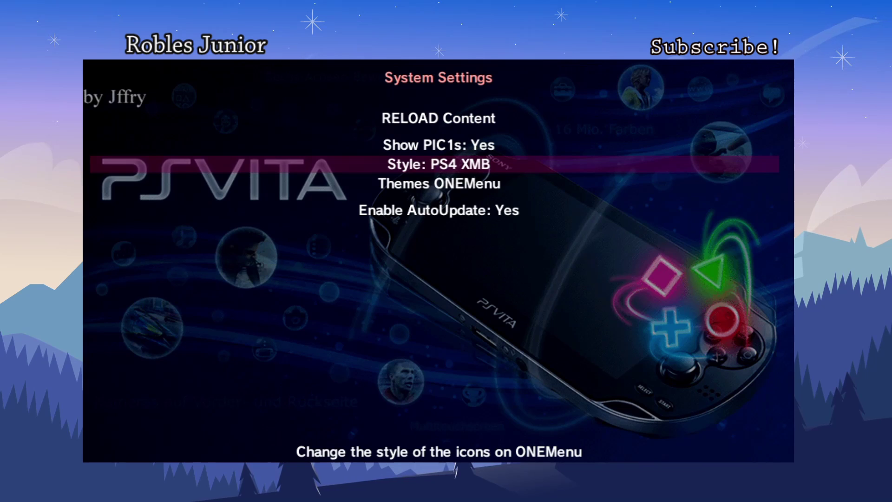
key("Return")
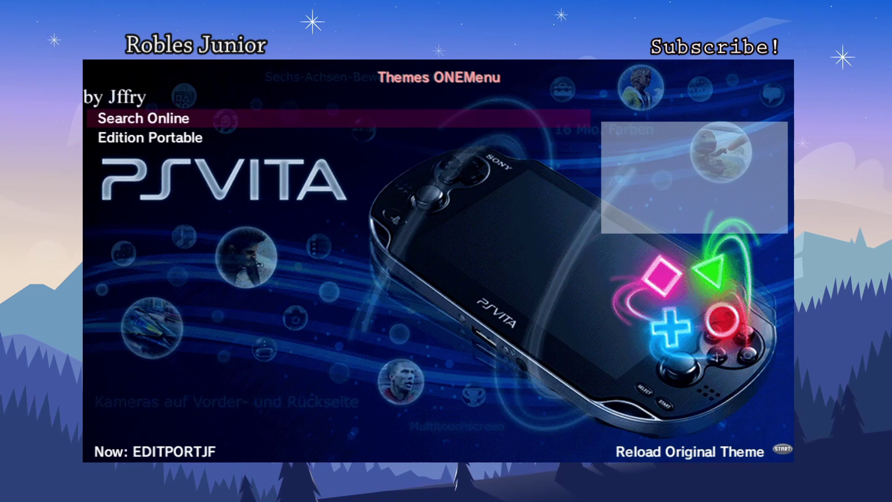
key("Return")
key("Down")
key("Down")
key("Down")
key("Down")
key("Down")
key("Down")
key("Down")
key("Down")
key("Down")
key("Up")
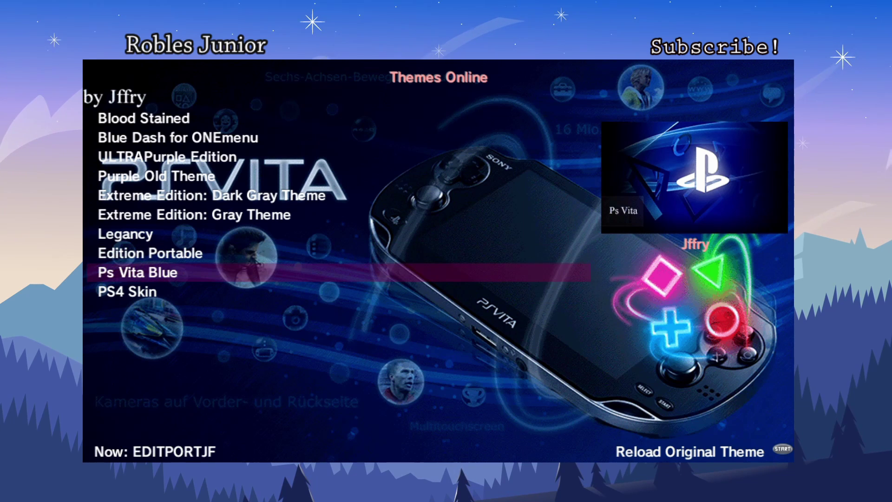
key("Return")
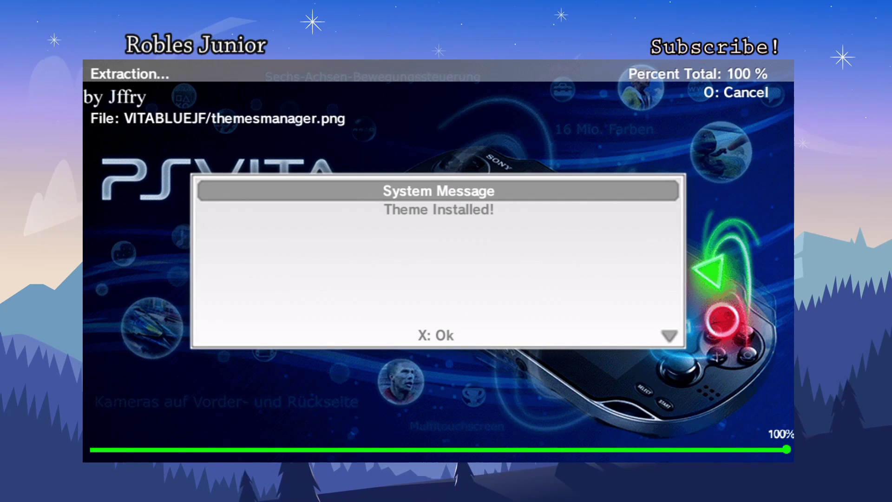
Dismiss the Theme Installed message and apply Ps Vita Blue from the ONEMenu themes list.
key("Return")
key("Escape")
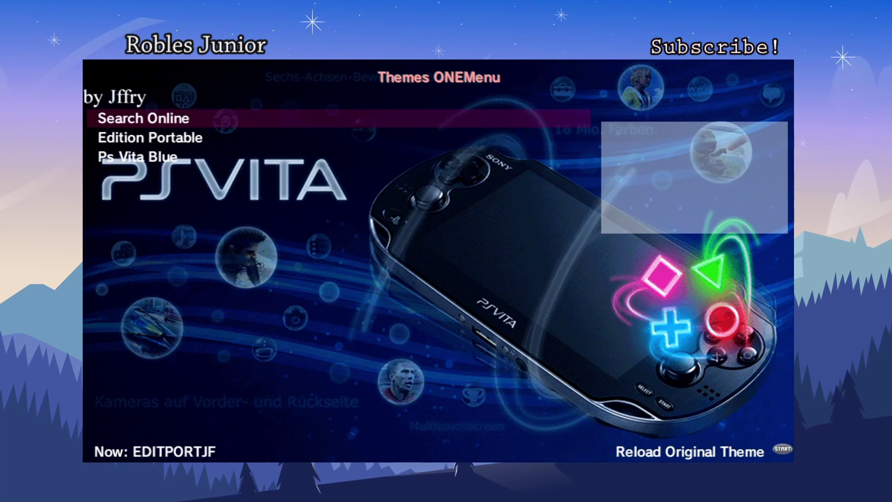
key("Return")
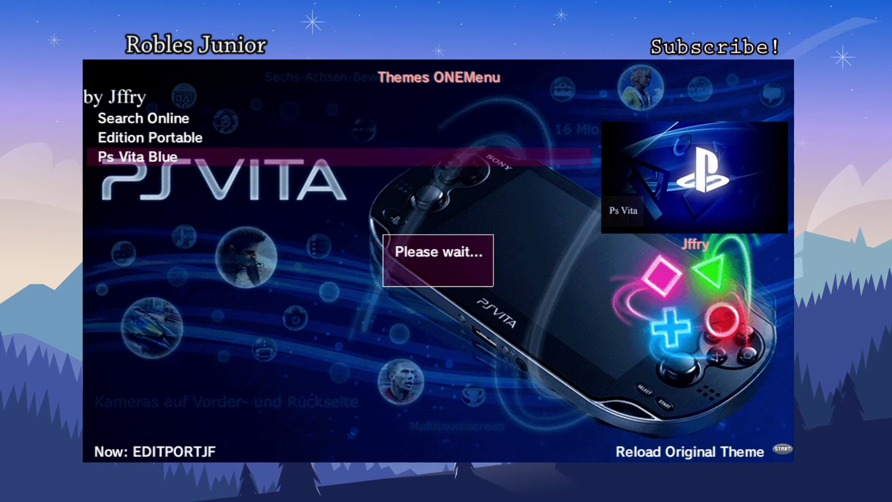
Leave the themes and cycle the carousel through the Games, Homebrews and Adrenaline categories.
key("Escape")
key("Escape")
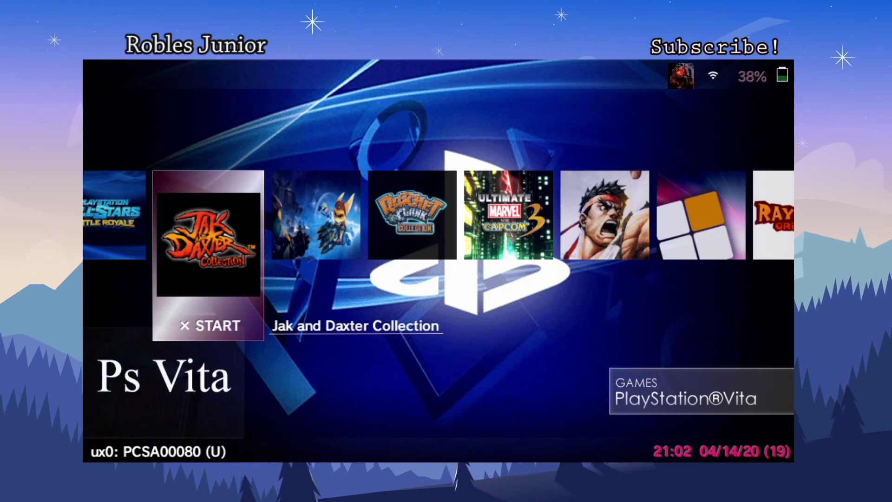
key("Down")
key("Up")
key("Up")
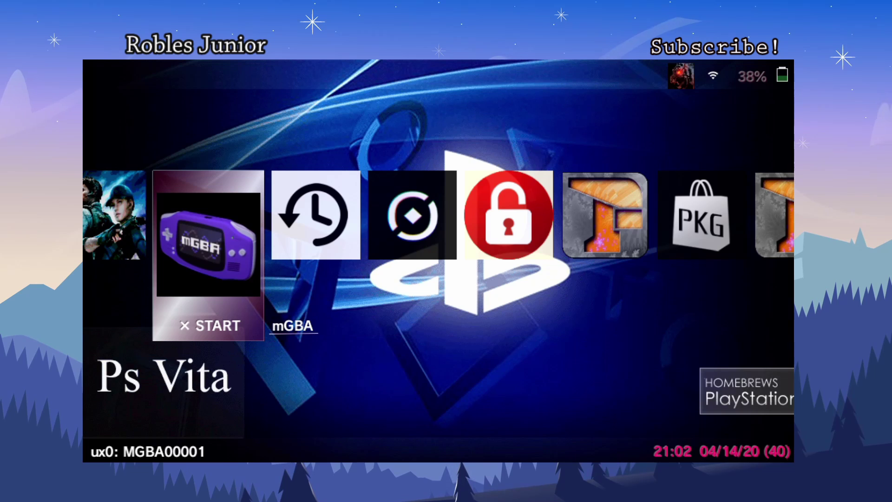
key("Up")
key("Down")
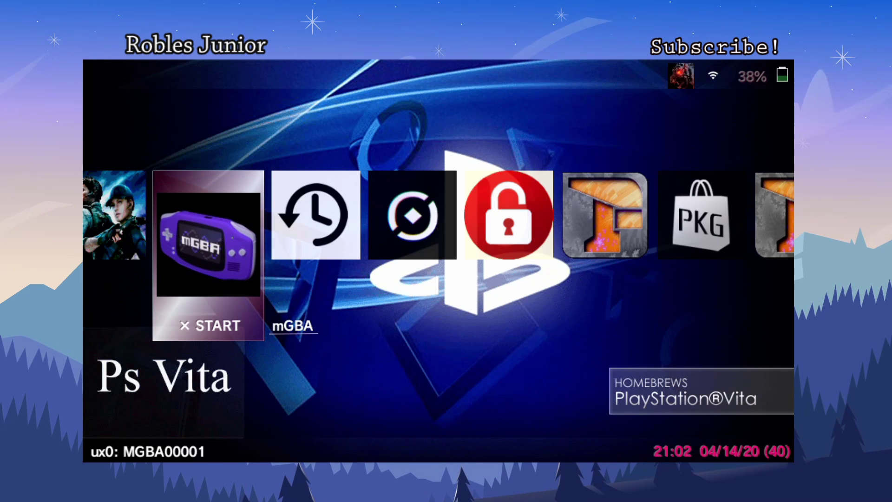
key("Down")
key("Up")
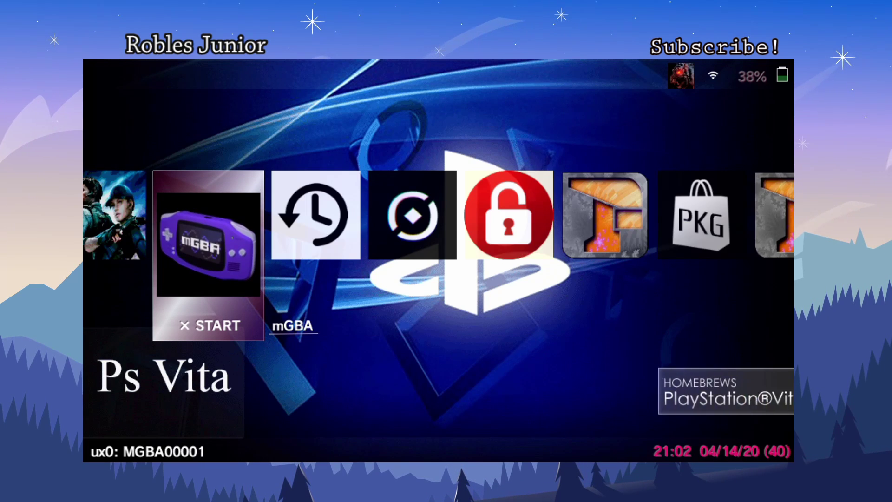
key("Up")
key("Down")
Browse the homebrew apps around mGBA, then move on to the Adrenaline and PlayStation Vita games categories.
key("Right")
key("Right")
key("Right")
key("Right")
key("Right")
key("Right")
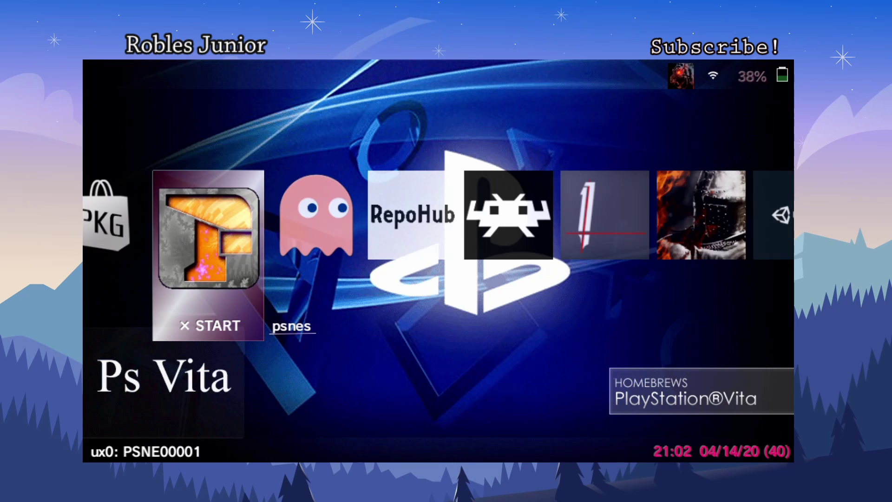
key("Left")
key("Left")
key("Left")
key("Left")
key("Left")
key("Left")
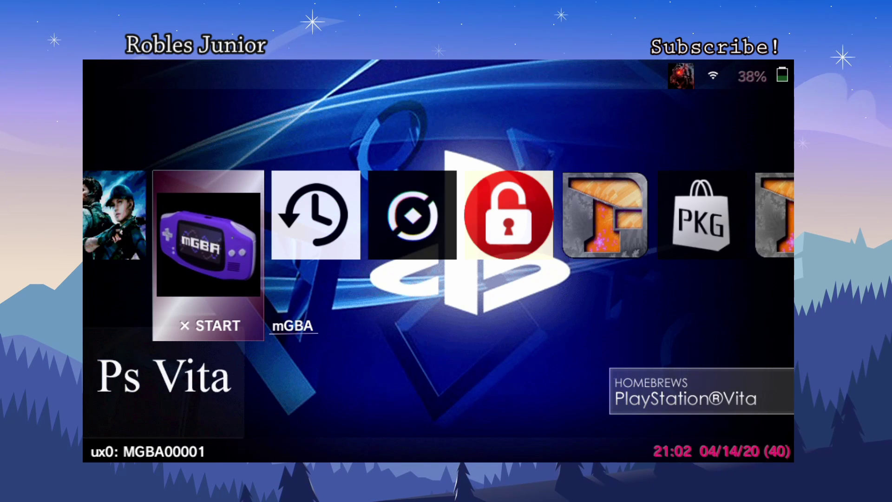
key("Right")
key("Right")
key("Right")
key("Right")
key("Right")
key("Right")
key("Right")
key("Right")
key("Right")
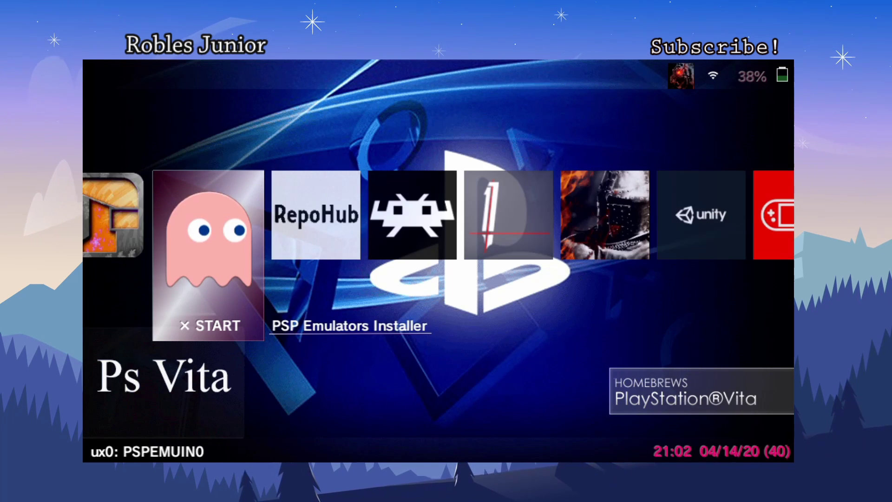
key("Down")
key("Down")
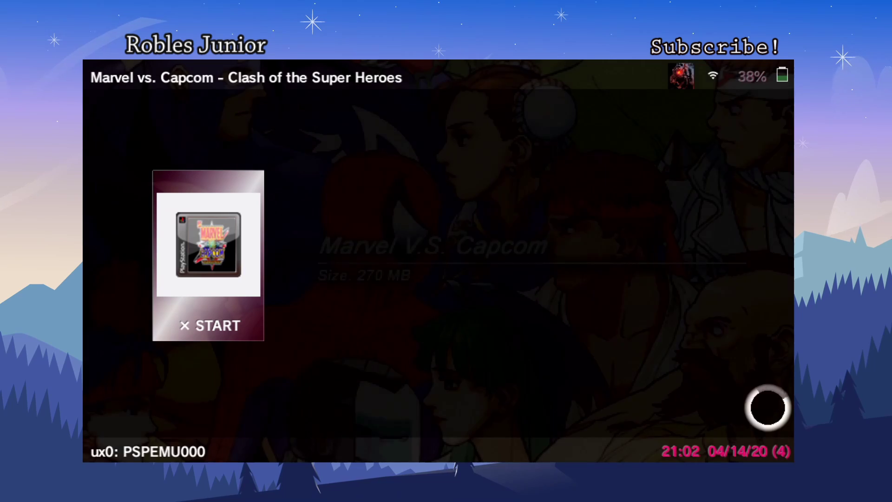
Open System Settings and scroll through its entries, checking Style: PS4 XMB, up to ONEMenu themes.
key("Return")
key("Down")
key("Down")
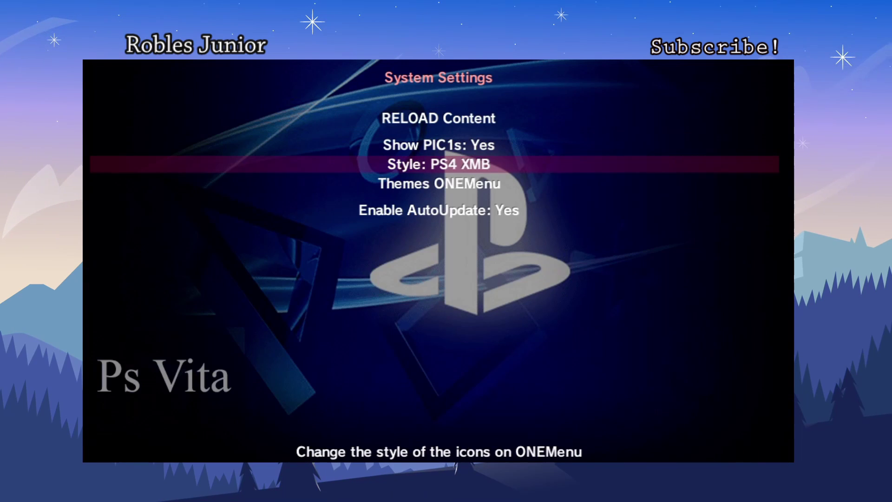
key("Down")
key("Down")
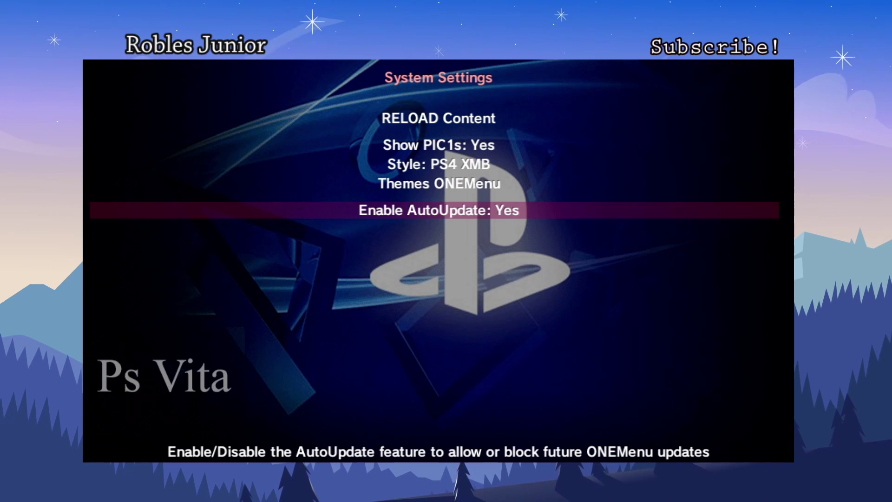
key("Up")
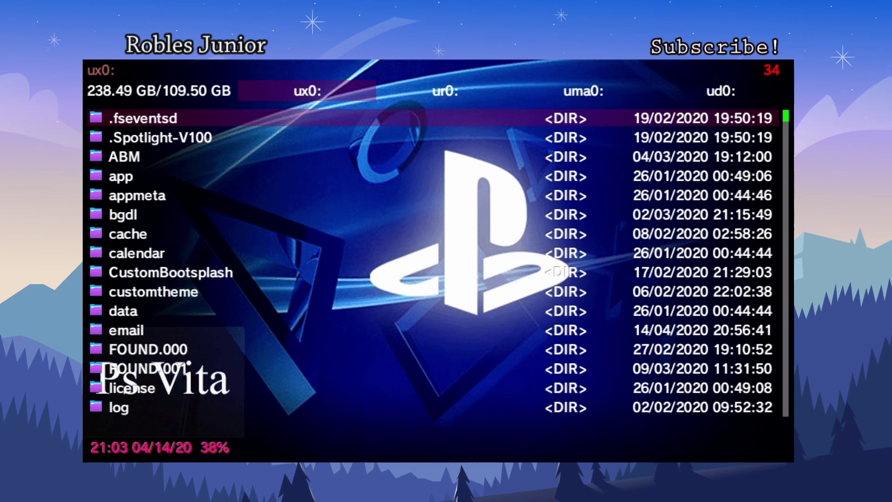
key("Right")
key("Left")
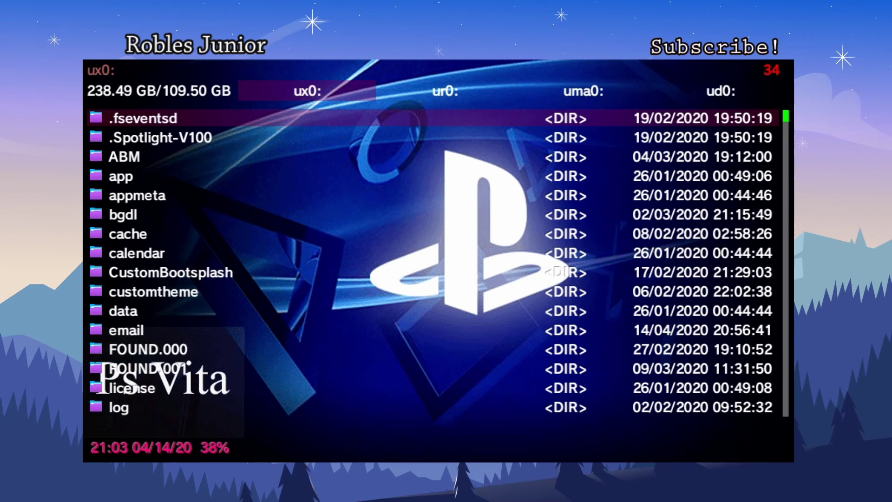
key("Right")
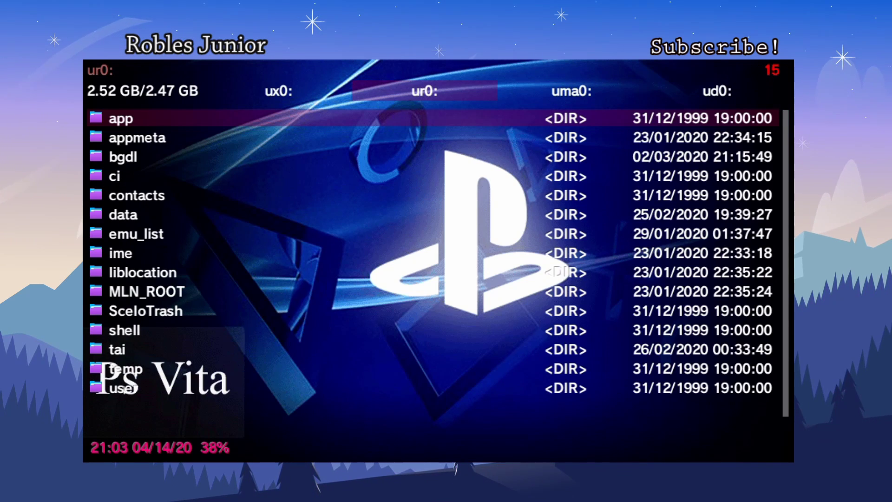
key("Right")
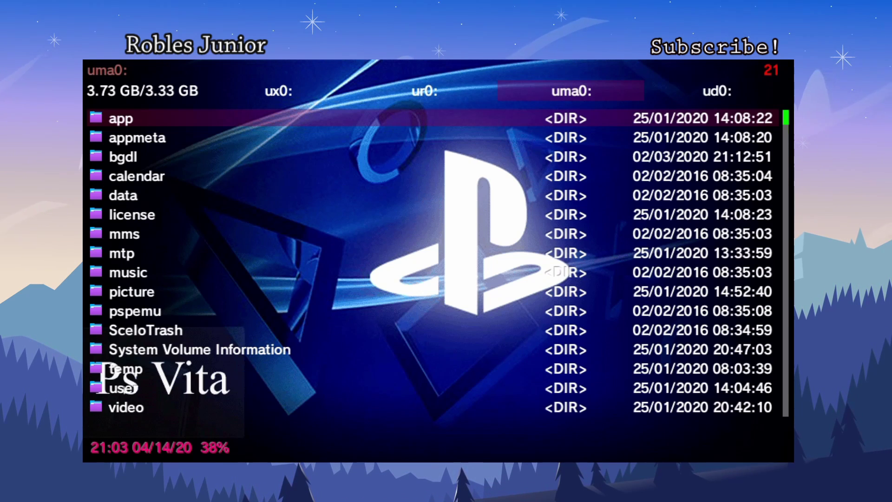
key("Right")
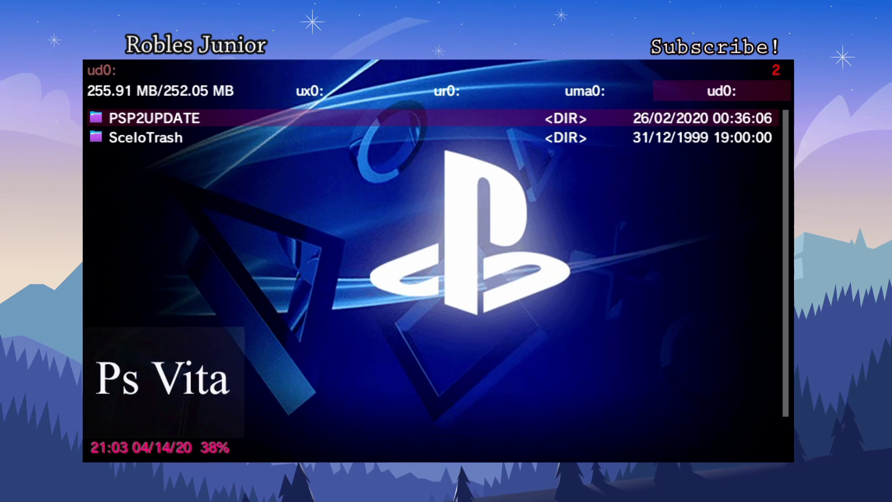
key("Left")
key("Left")
key("Left")
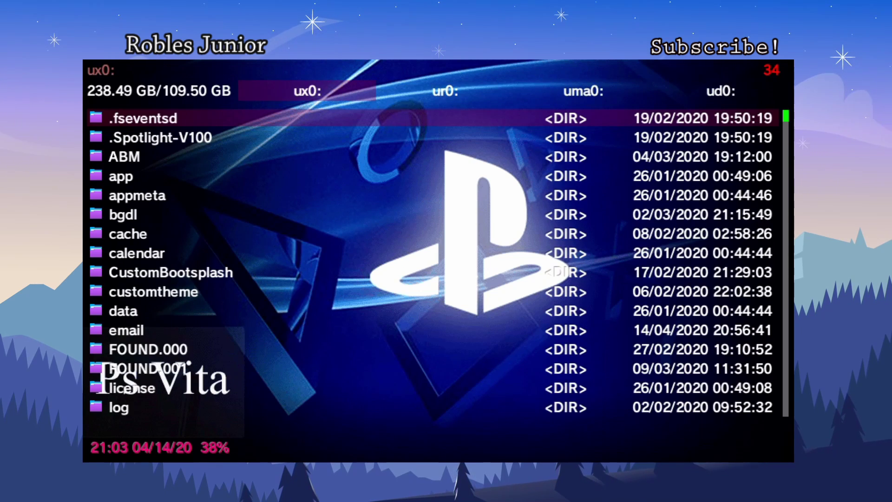
key("Right")
key("Right")
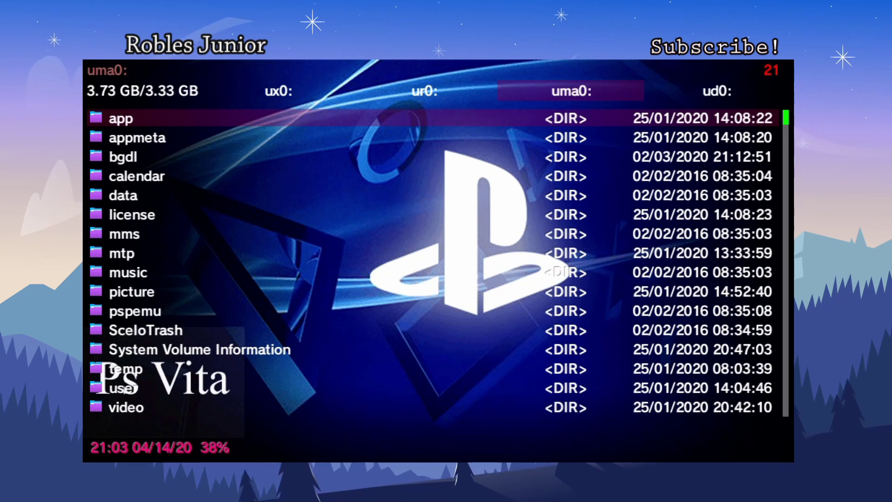
key("Right")
key("Left")
key("Left")
key("Left")
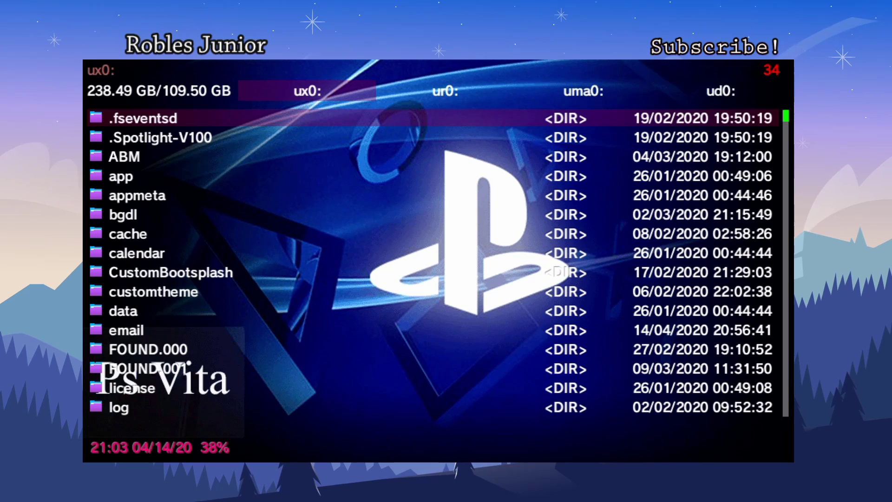
key("Down")
key("Down")
key("Down")
key("Down")
key("Down")
key("Down")
key("Down")
key("Down")
key("Down")
key("Down")
key("Down")
key("Down")
key("Down")
key("Down")
key("Down")
key("Down")
key("Down")
key("Down")
key("Down")
key("Down")
key("Down")
key("Down")
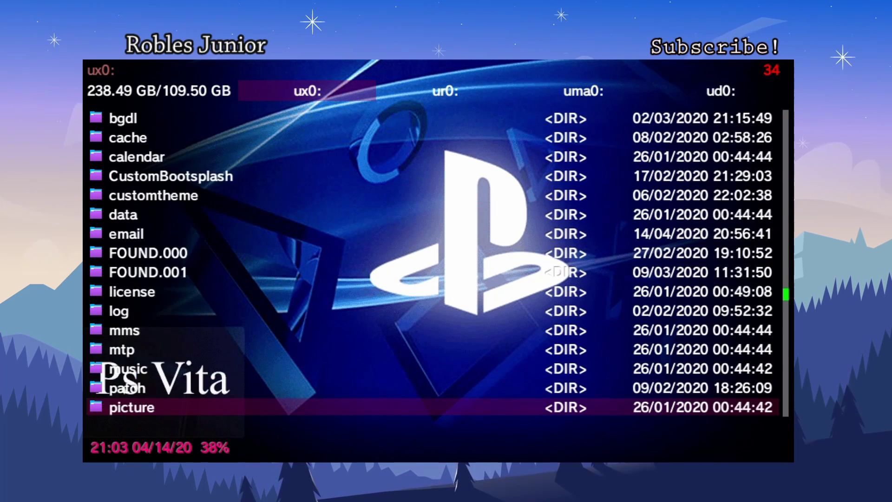
key("Down")
key("Down")
key("Down")
key("Down")
key("Down")
key("Down")
key("Up")
key("Up")
key("Up")
key("Up")
key("Up")
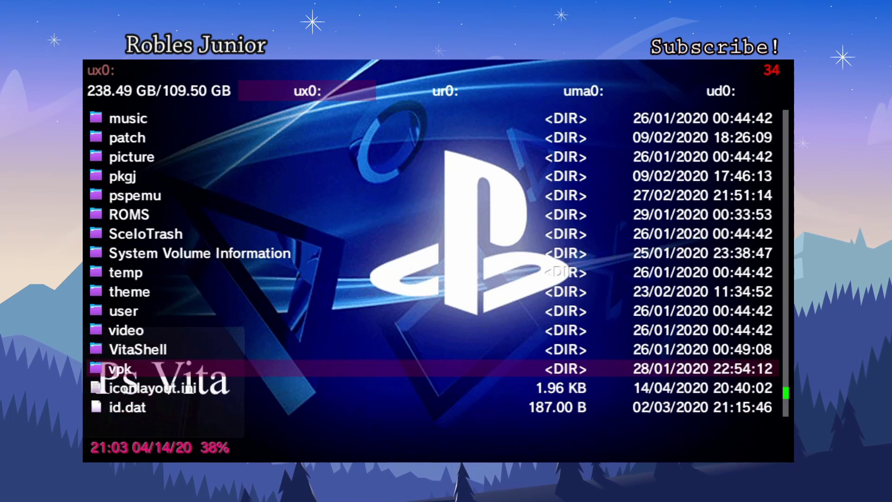
key("Up")
key("Up")
key("Up")
key("Up")
key("Right")
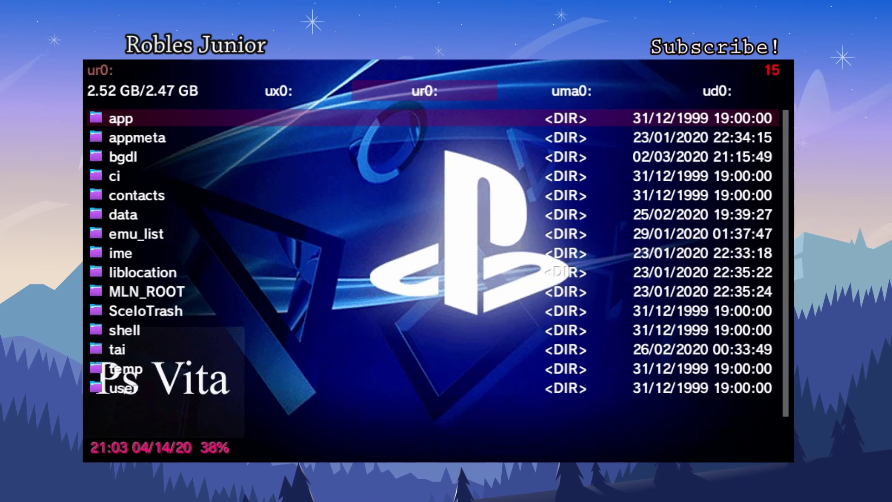
key("Right")
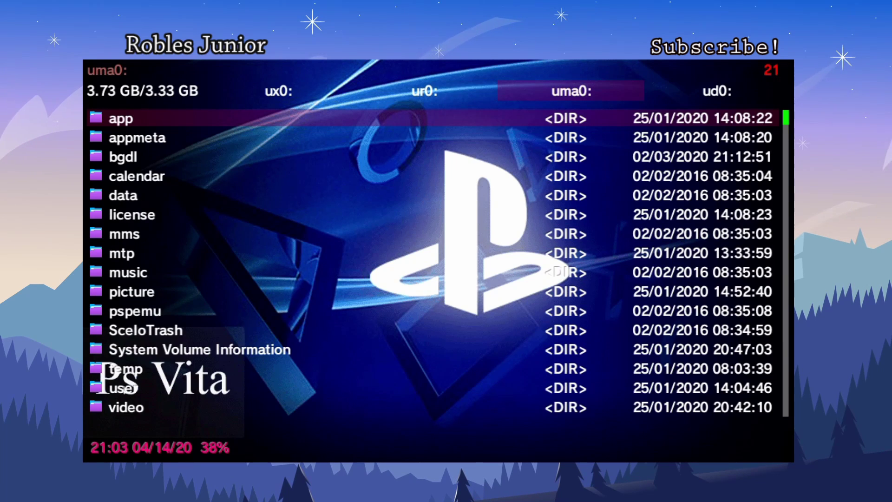
key("Right")
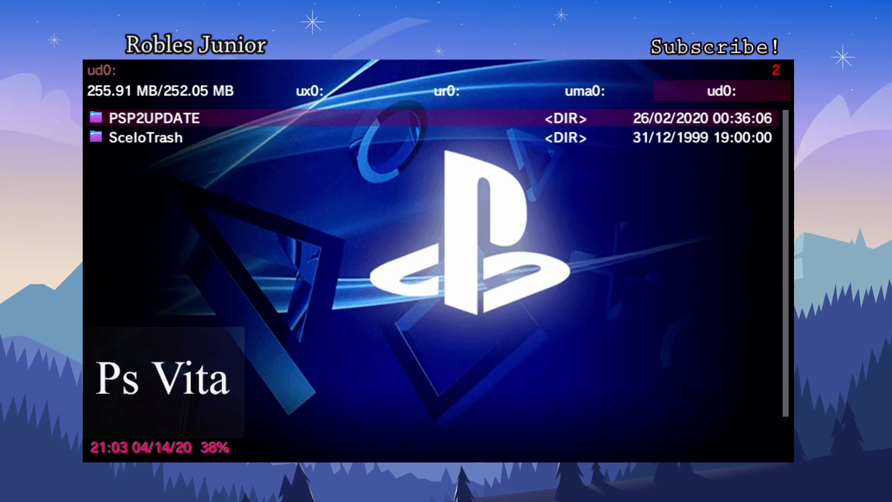
key("Down")
key("Up")
key("Down")
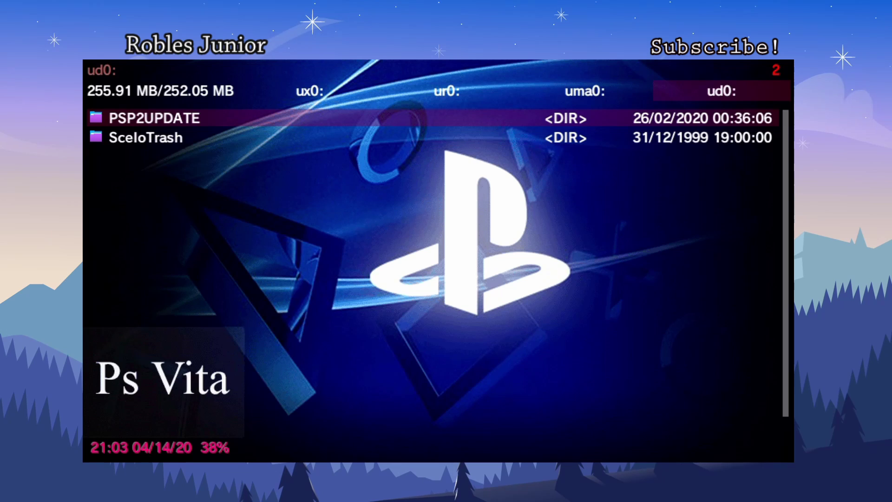
key("Left")
key("Left")
key("Left")
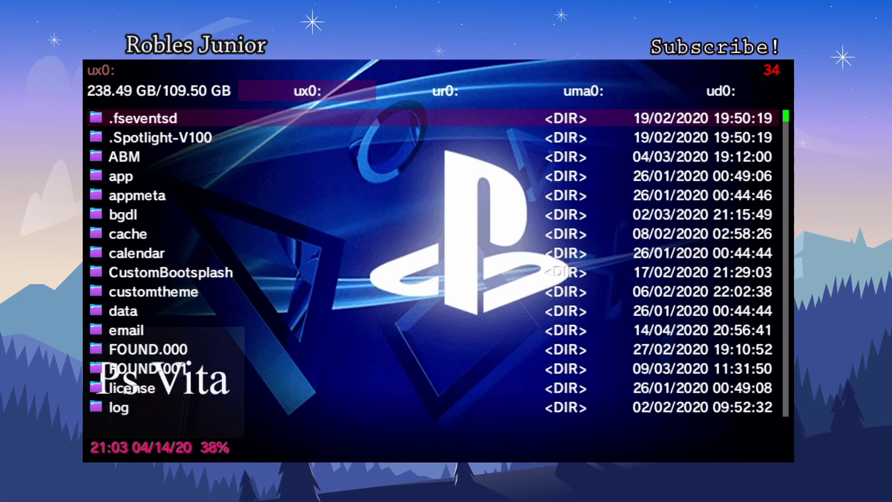